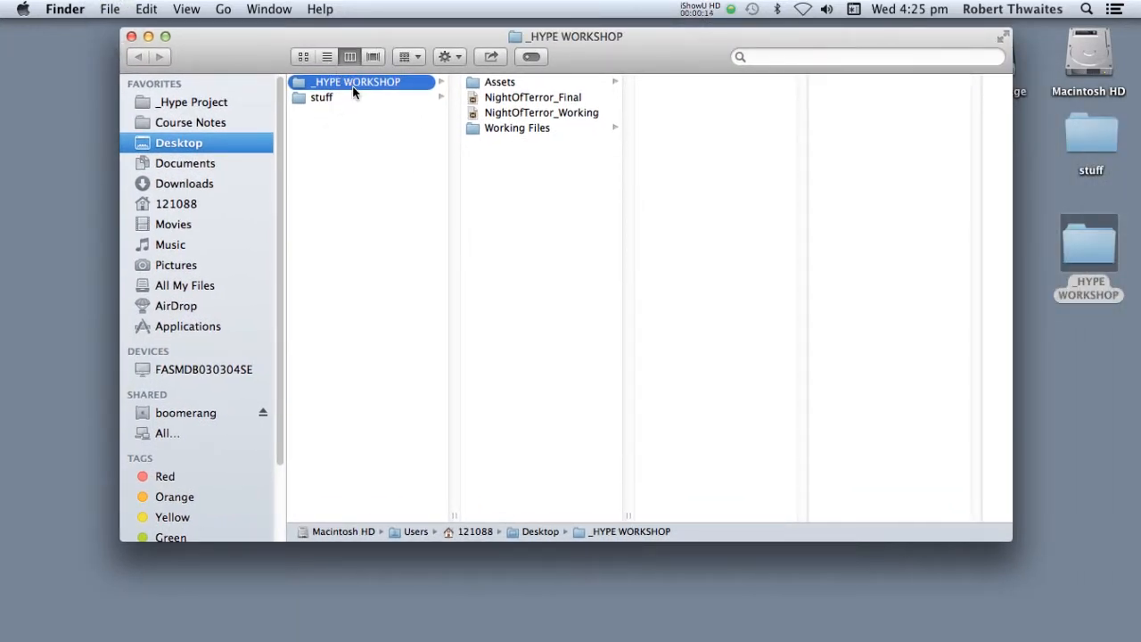
# Look through the Working Files folder in _HYPE WORKSHOP, previewing Gangsters.psd, Gangster.jpg and Scene3-choice.psd
pyautogui.click(500, 98)
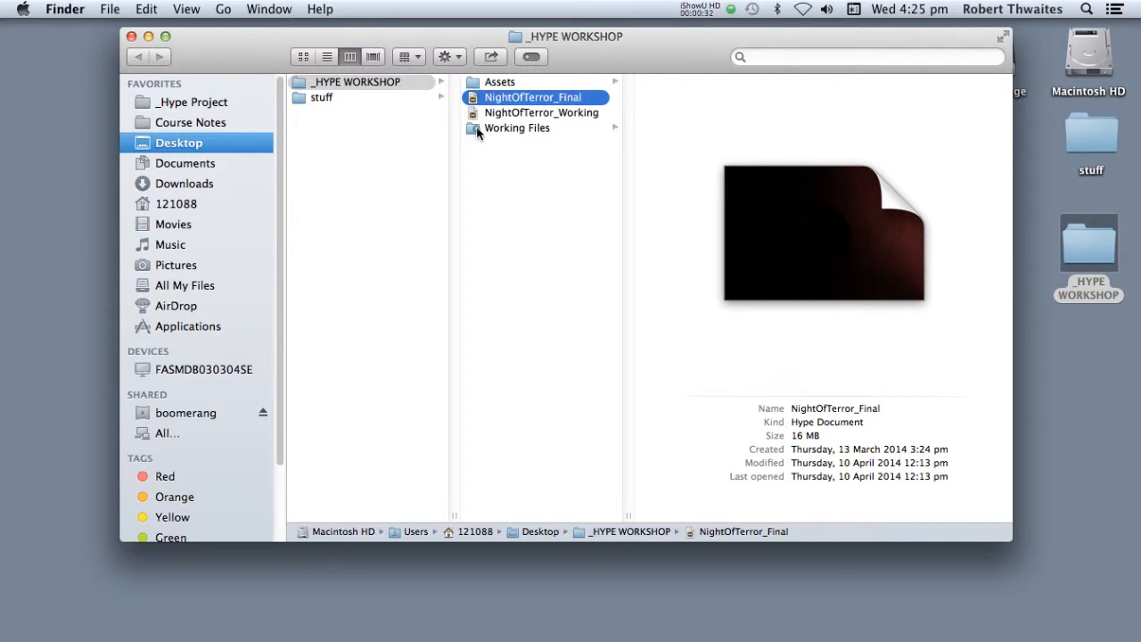
pyautogui.click(478, 131)
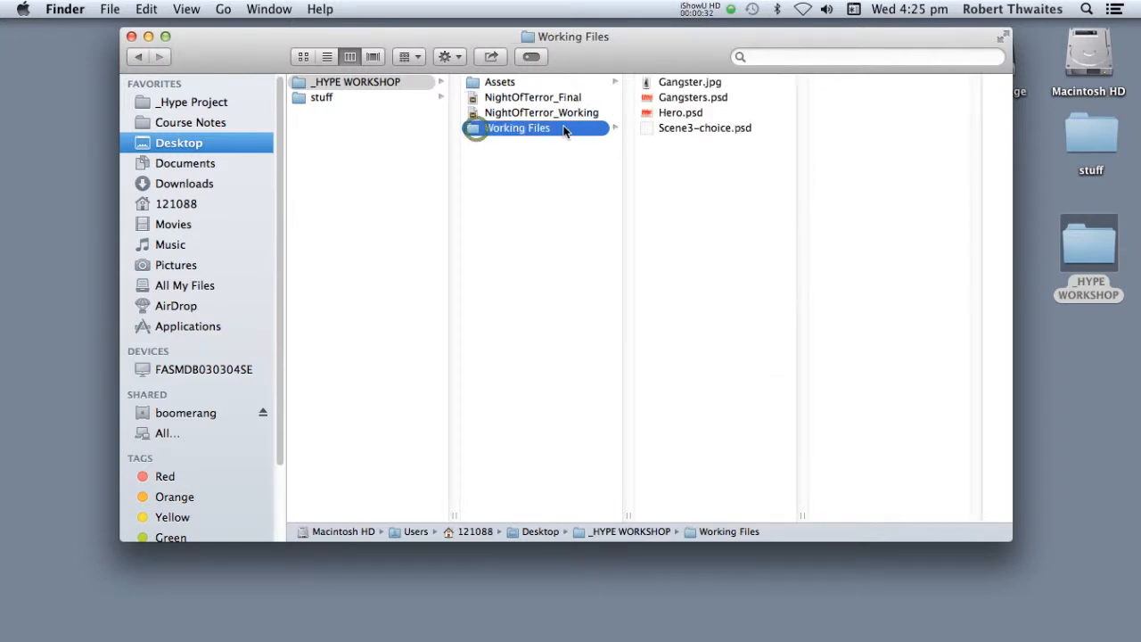
pyautogui.click(691, 97)
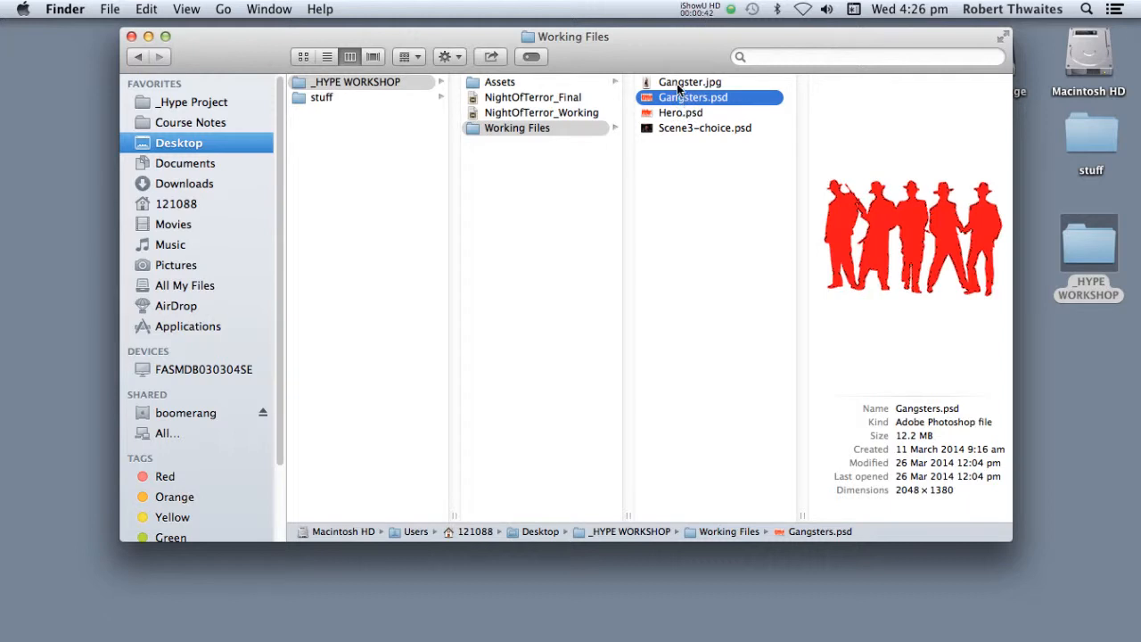
pyautogui.click(677, 83)
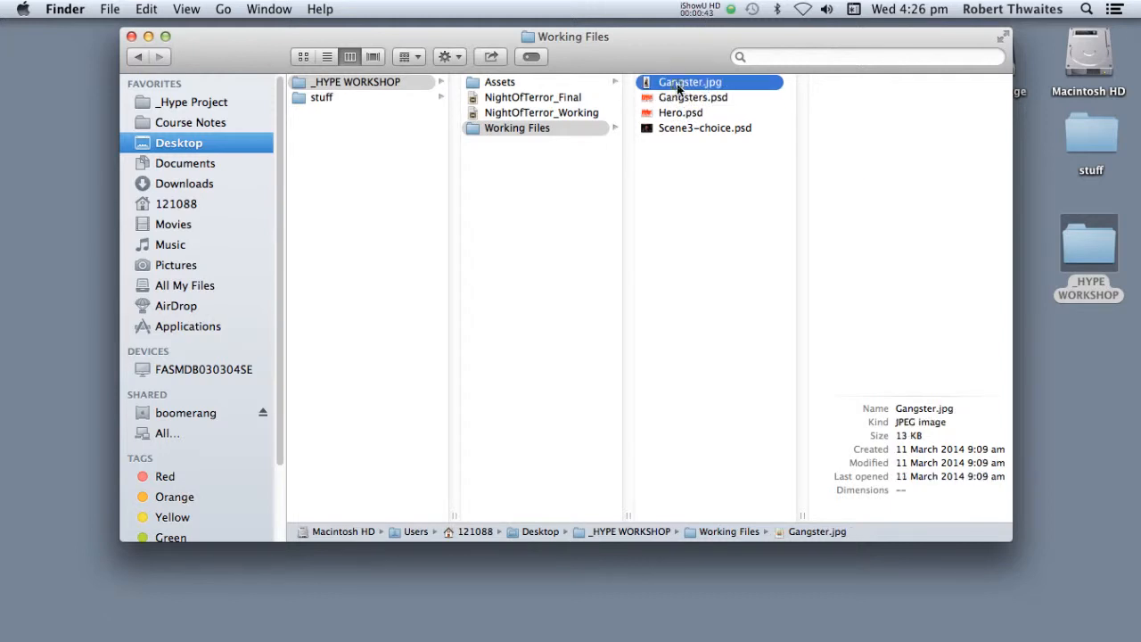
pyautogui.click(691, 129)
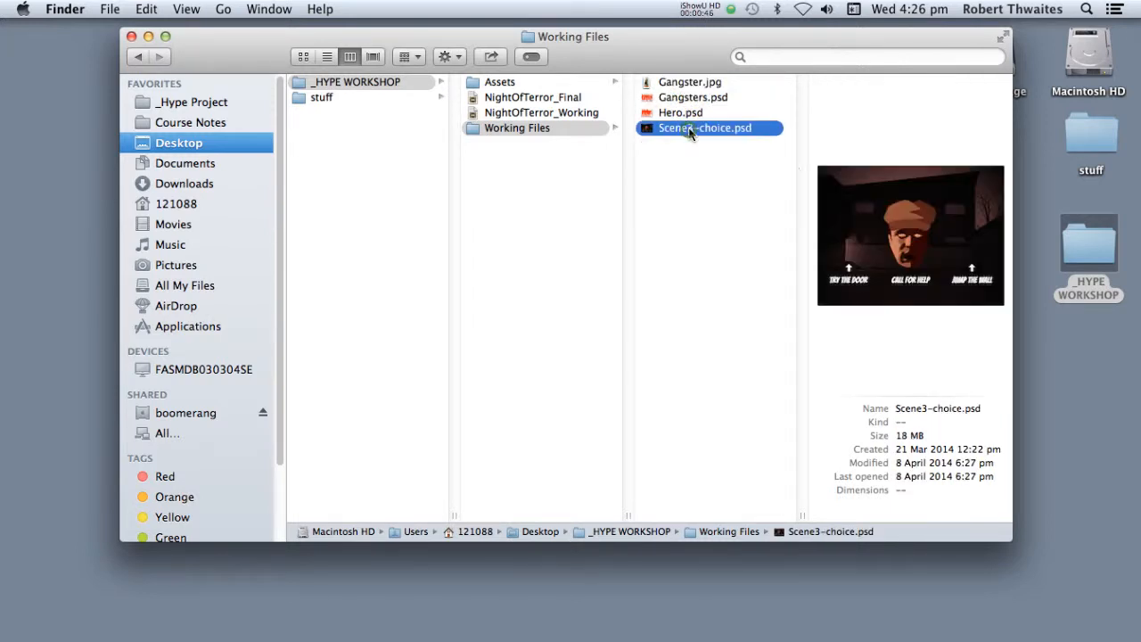
pyautogui.click(556, 129)
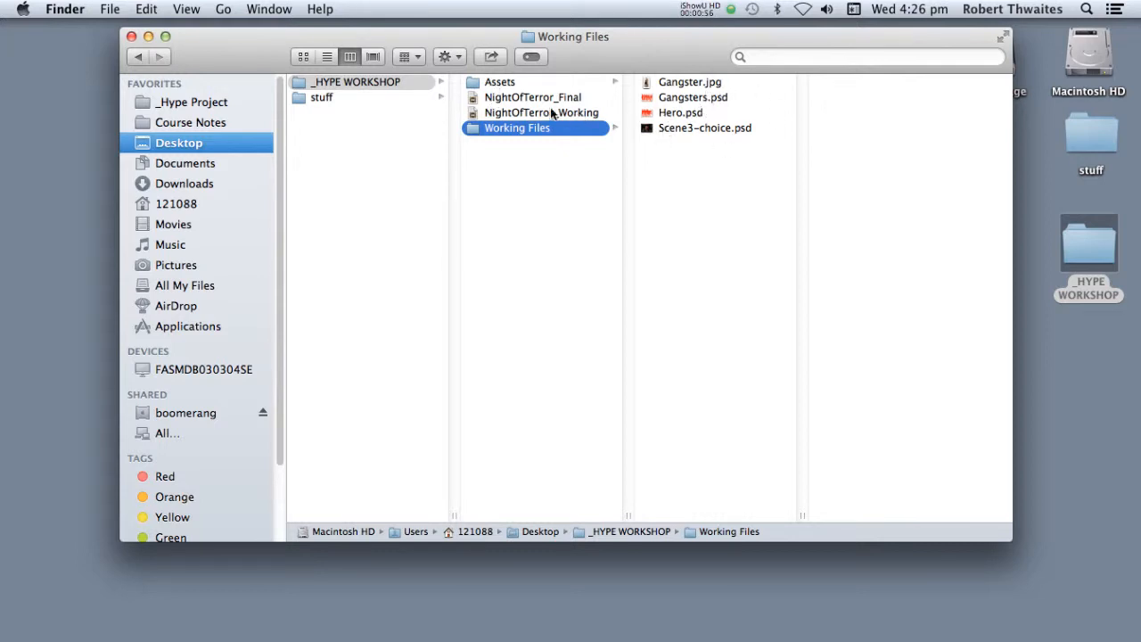
# Browse the Assets folder with full file names readable and examine the contents of its audio subfolder
pyautogui.click(490, 87)
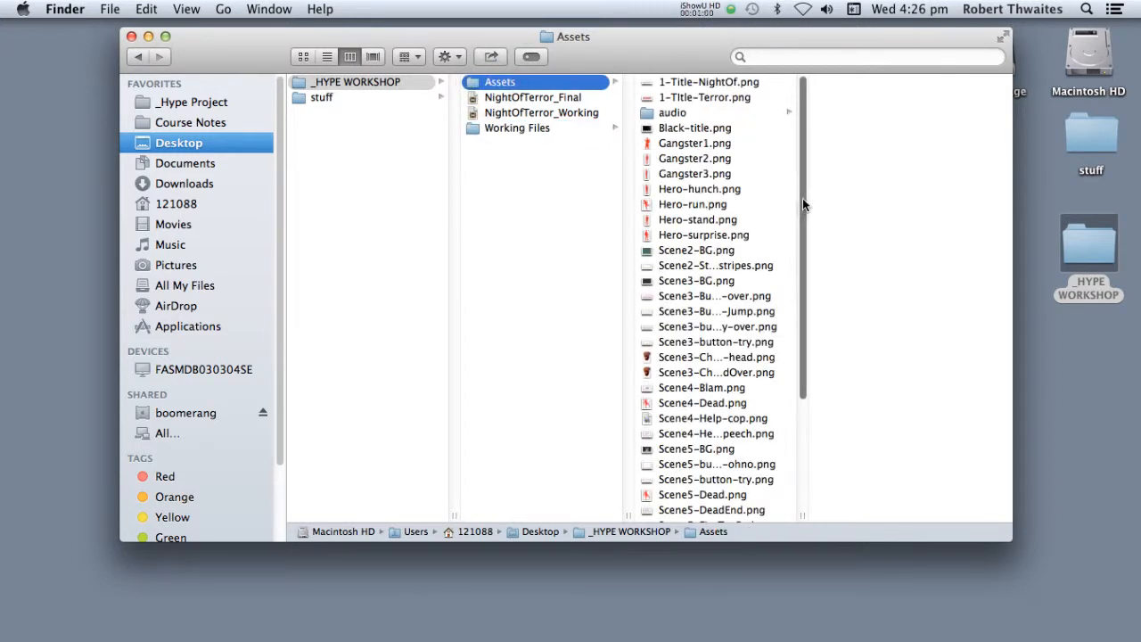
pyautogui.moveTo(803, 205); pyautogui.dragTo(815, 178)
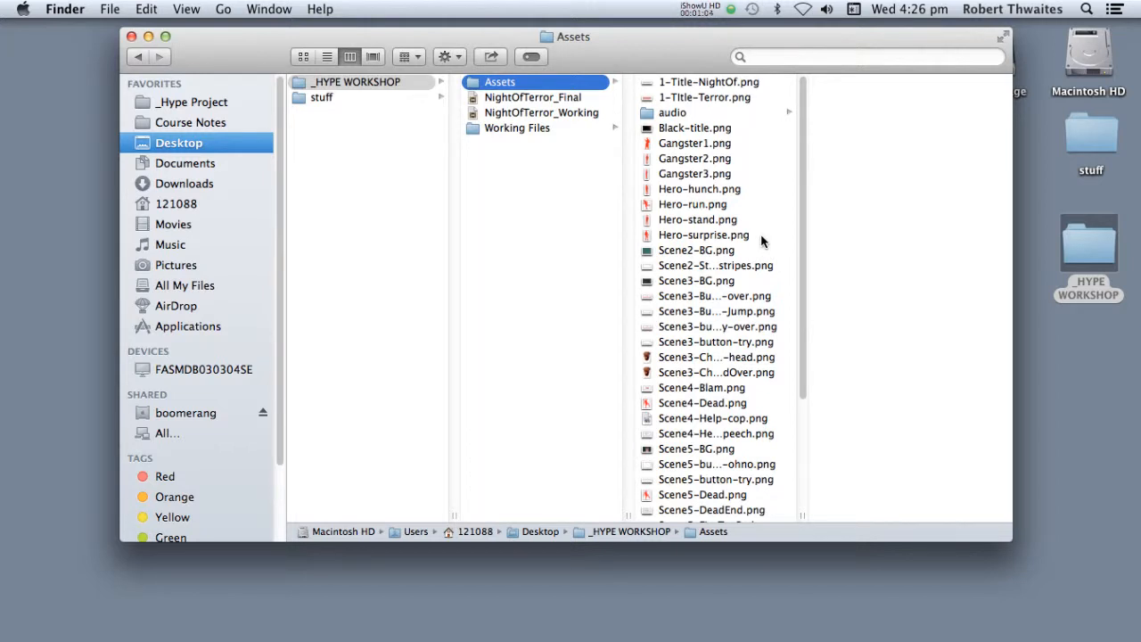
pyautogui.doubleClick(802, 517)
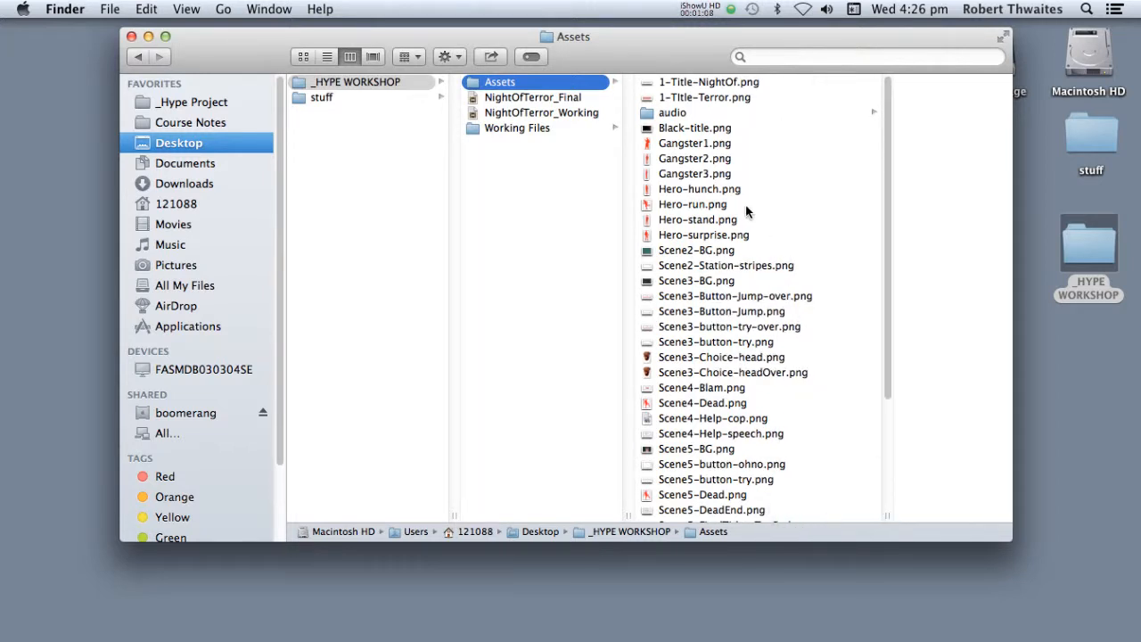
pyautogui.click(661, 114)
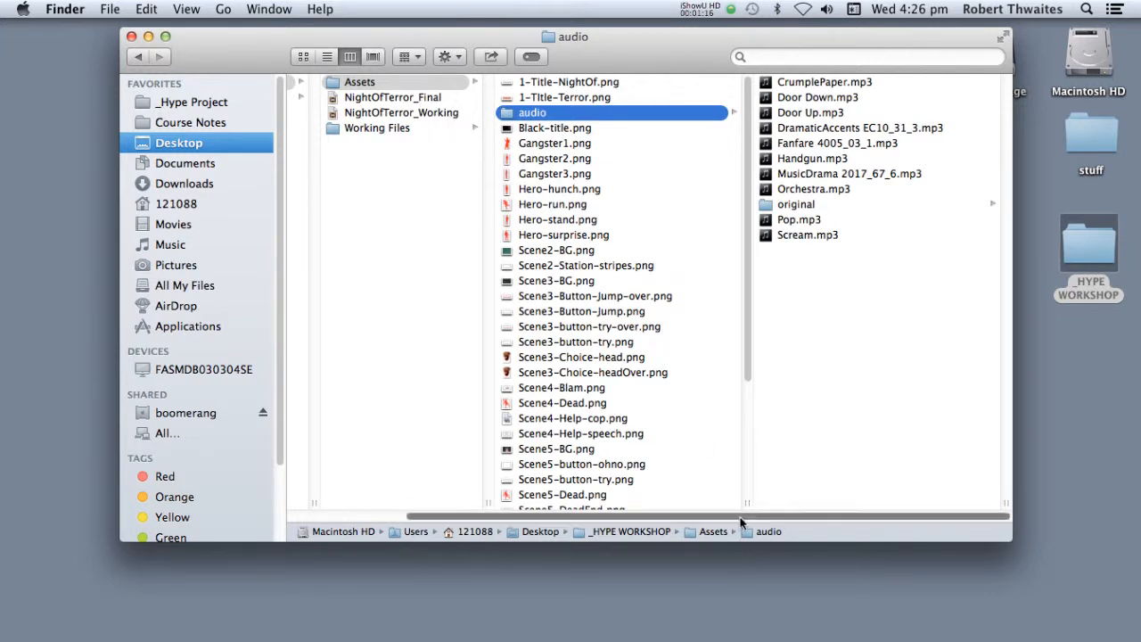
pyautogui.moveTo(737, 517); pyautogui.dragTo(607, 528)
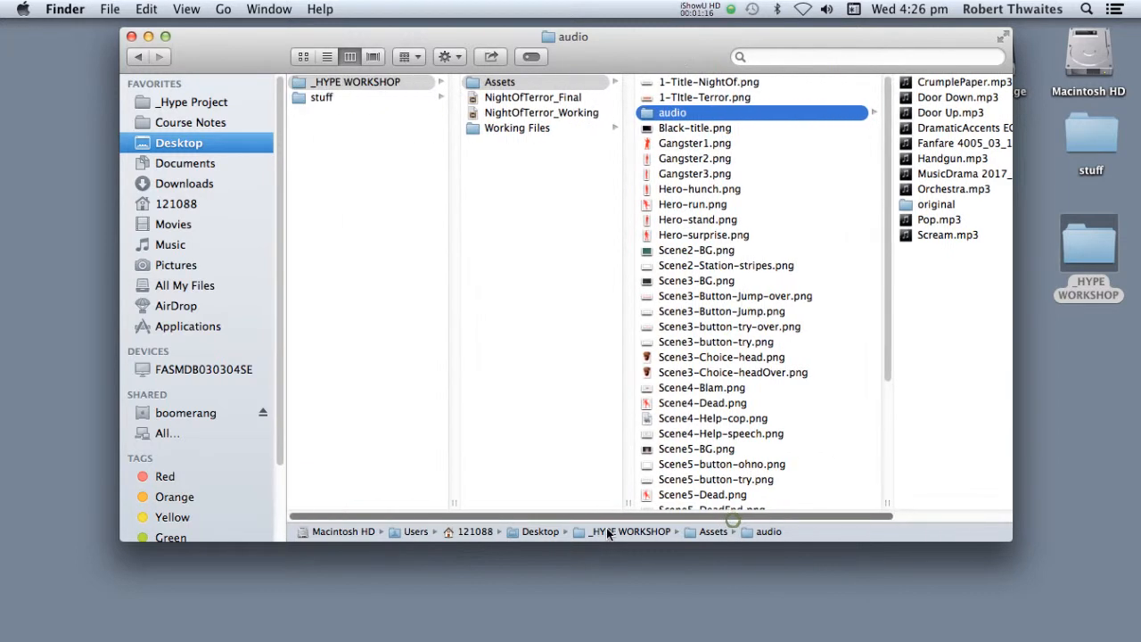
# Open NightOfTerror_Final in Hype and rearrange the enlarged document window and floating inspector so more of the scene shows
pyautogui.click(537, 100)
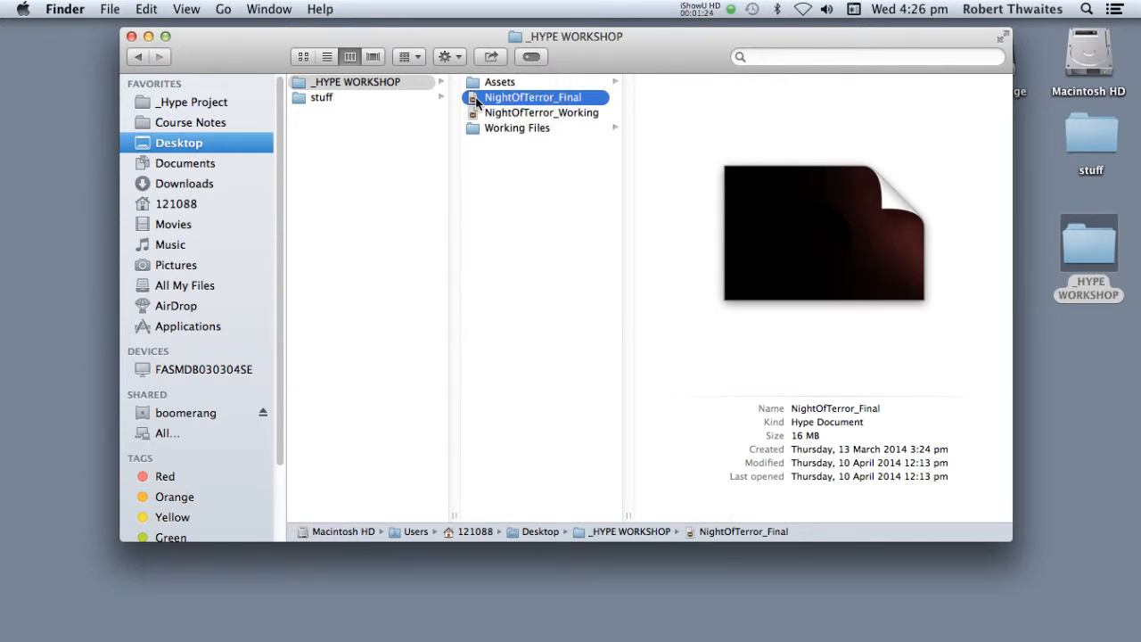
pyautogui.doubleClick(477, 100)
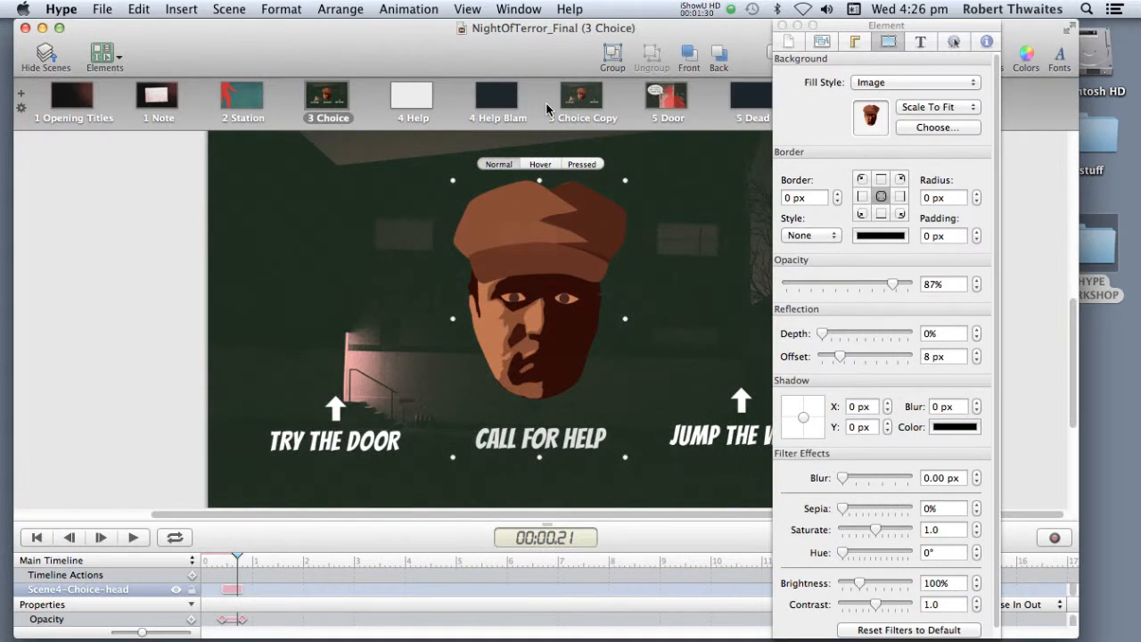
pyautogui.moveTo(873, 25); pyautogui.dragTo(907, 26)
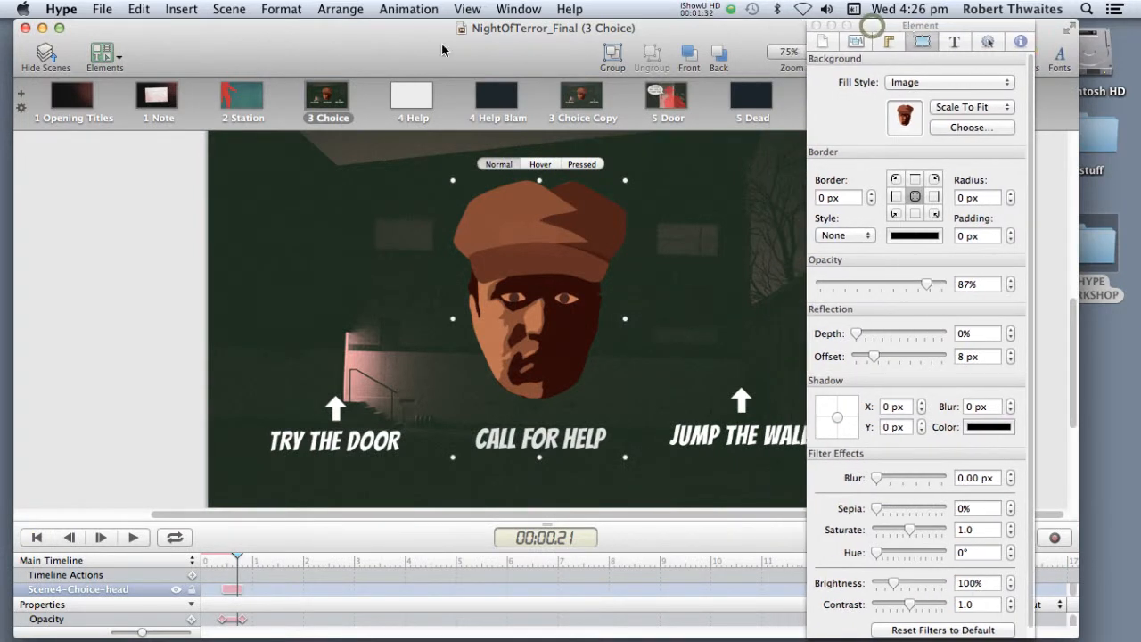
pyautogui.click(60, 28)
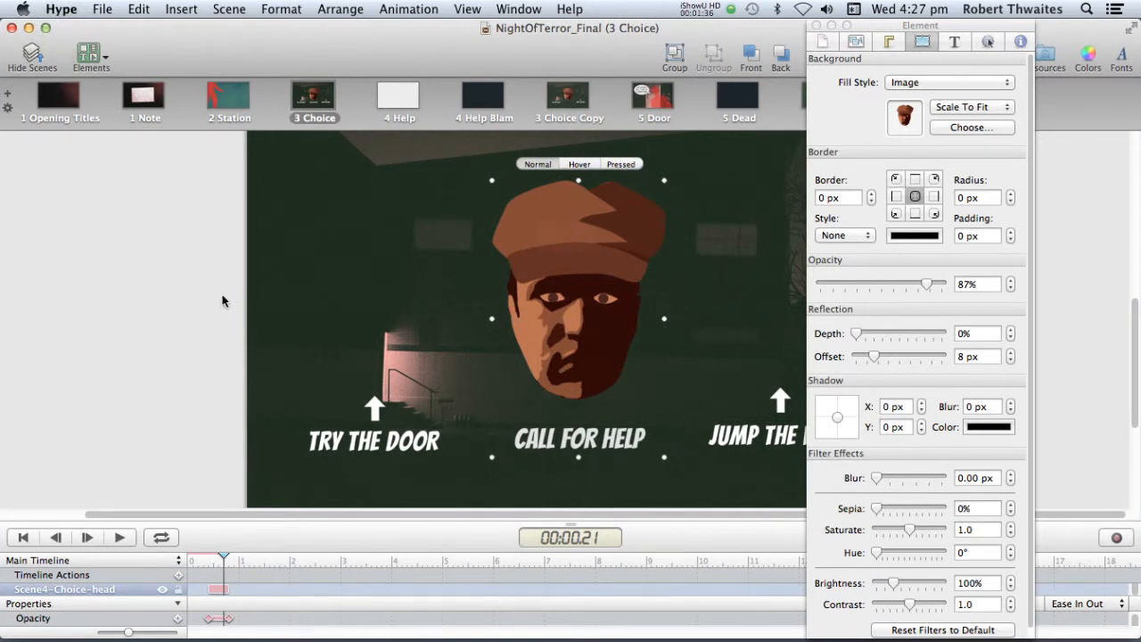
pyautogui.click(120, 285)
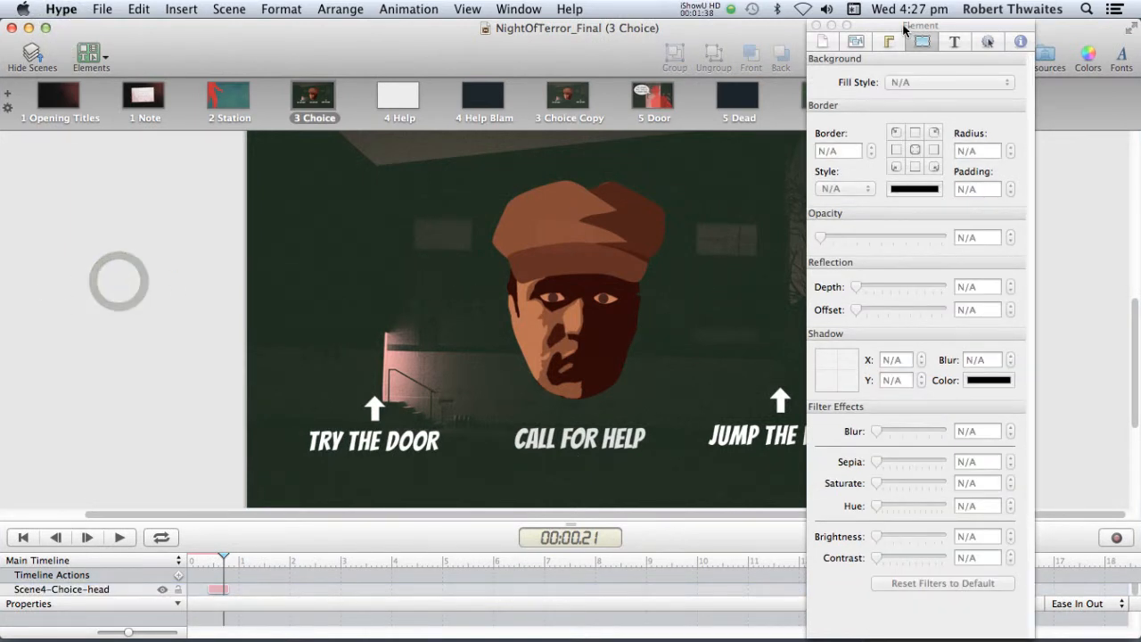
pyautogui.moveTo(910, 27); pyautogui.dragTo(962, 28)
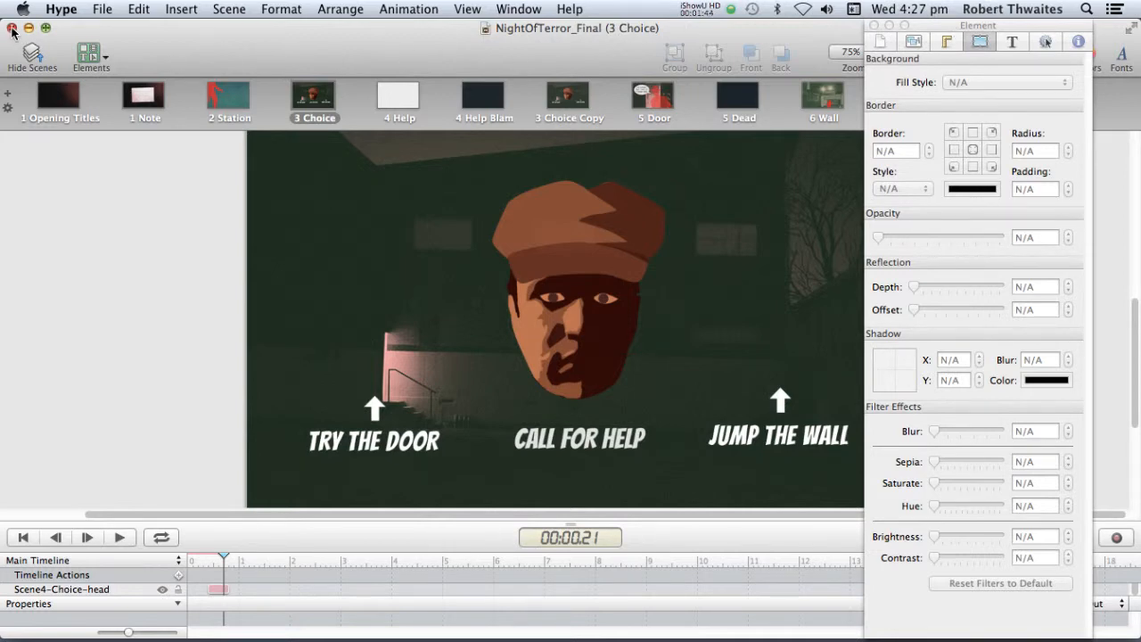
# Close the document and reopen NightOfTerror_Final from the _HYPE WORKSHOP folder on the Desktop
pyautogui.click(12, 27)
pyautogui.click(102, 9)
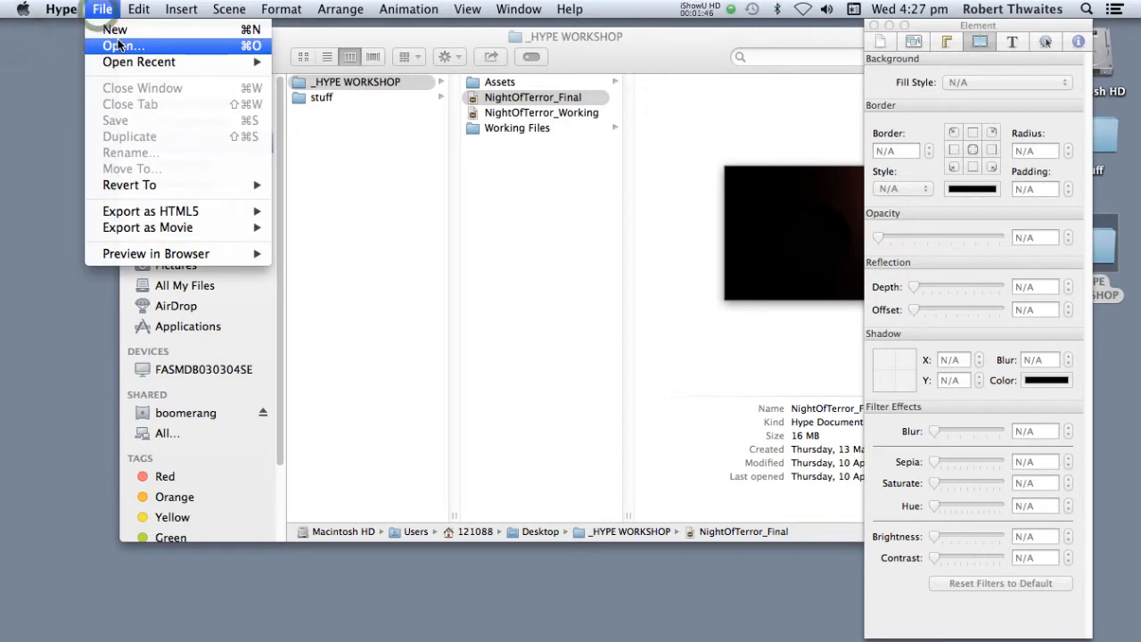
pyautogui.click(118, 45)
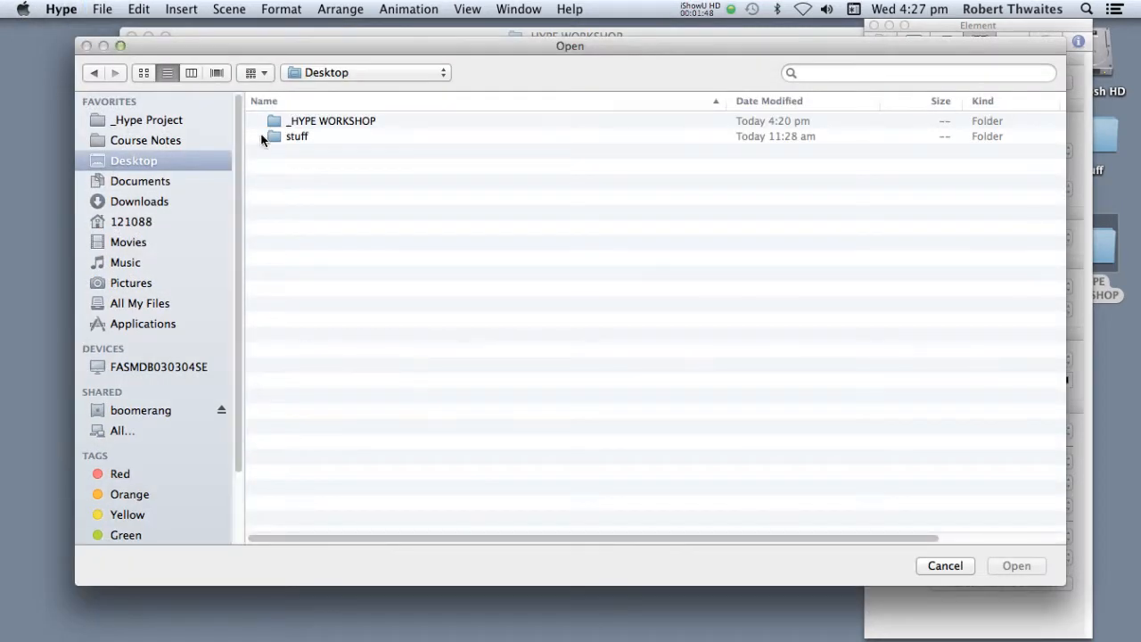
pyautogui.click(126, 158)
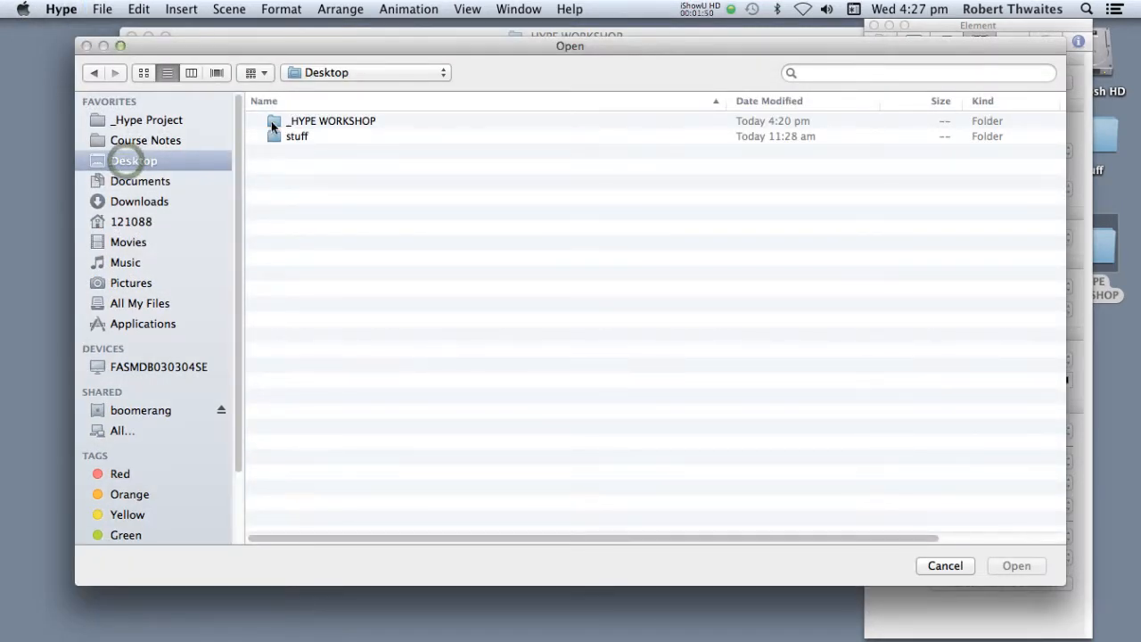
pyautogui.doubleClick(271, 121)
pyautogui.click(312, 136)
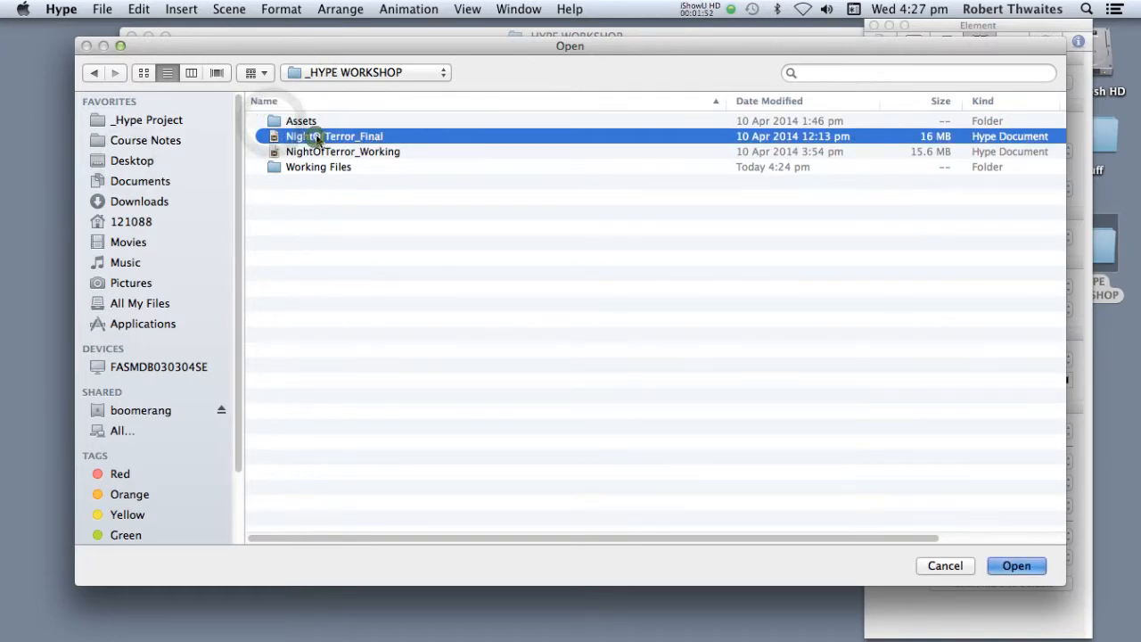
pyautogui.doubleClick(316, 138)
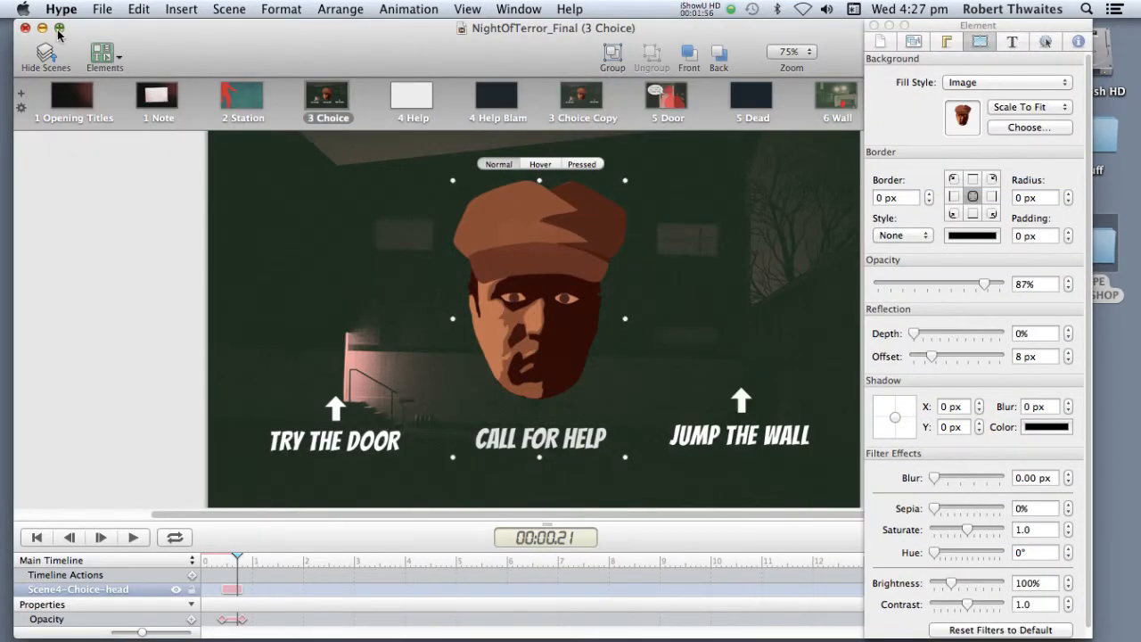
# Enlarge the document window, and hide and show the scene thumbnails
pyautogui.click(59, 29)
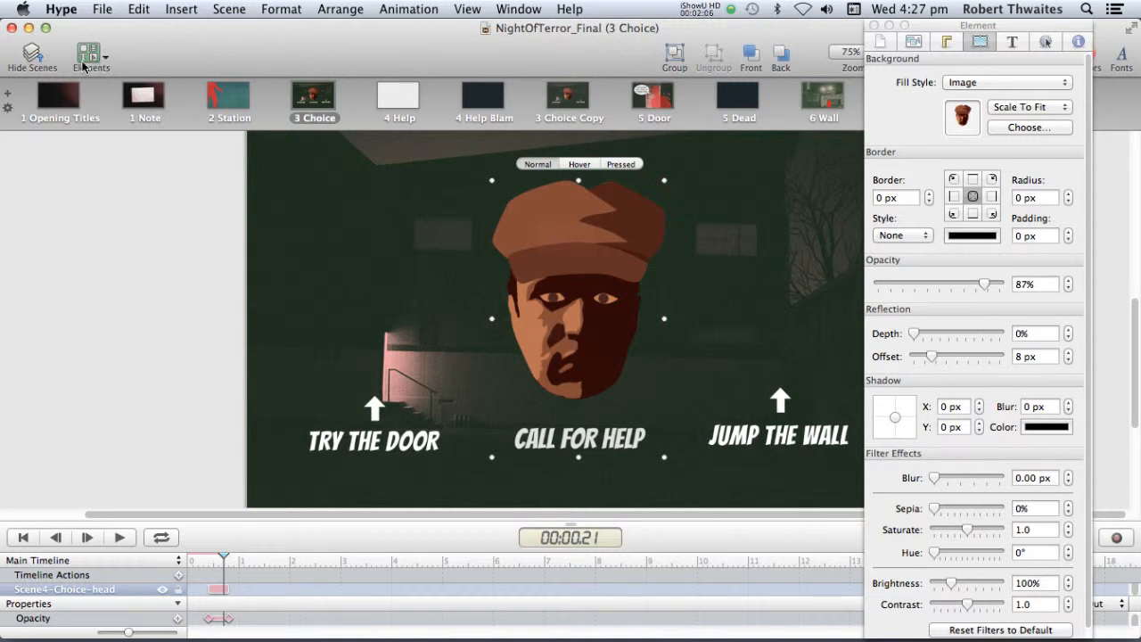
pyautogui.click(32, 61)
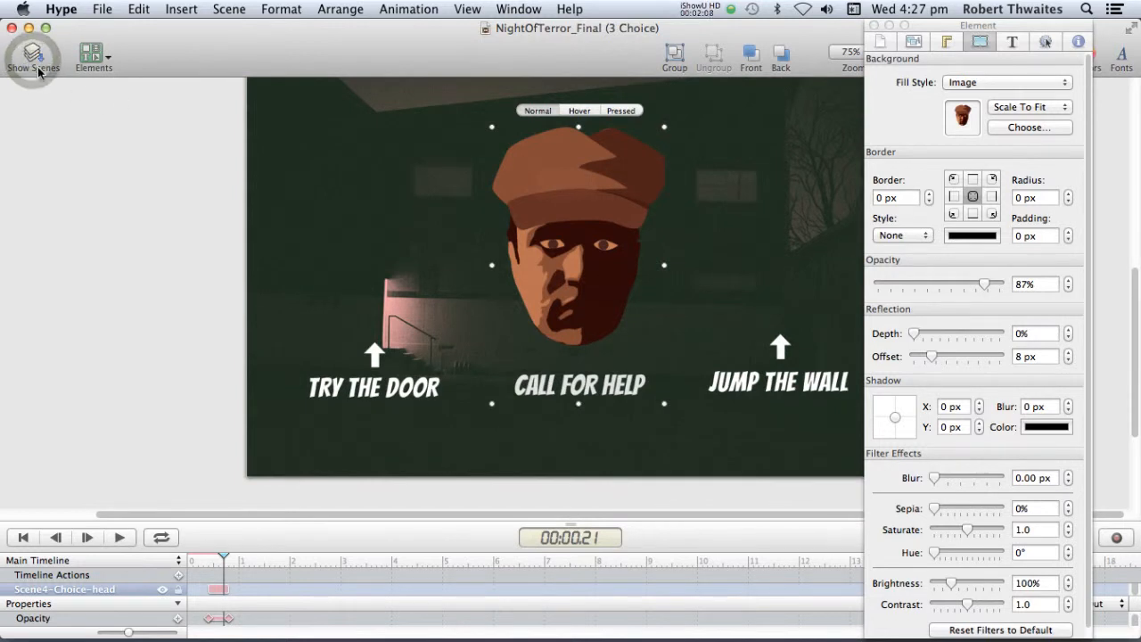
pyautogui.click(36, 63)
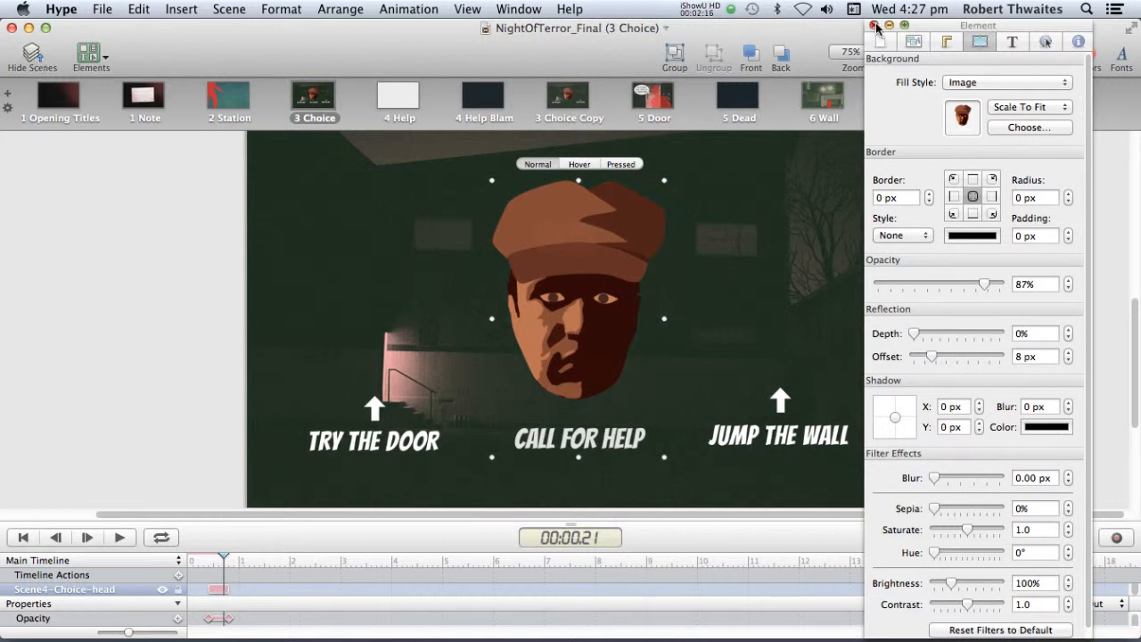
# Examine the Text, Actions, Element and Metrics settings of the selected Scene4-Choice-head element in the inspector
pyautogui.click(948, 26)
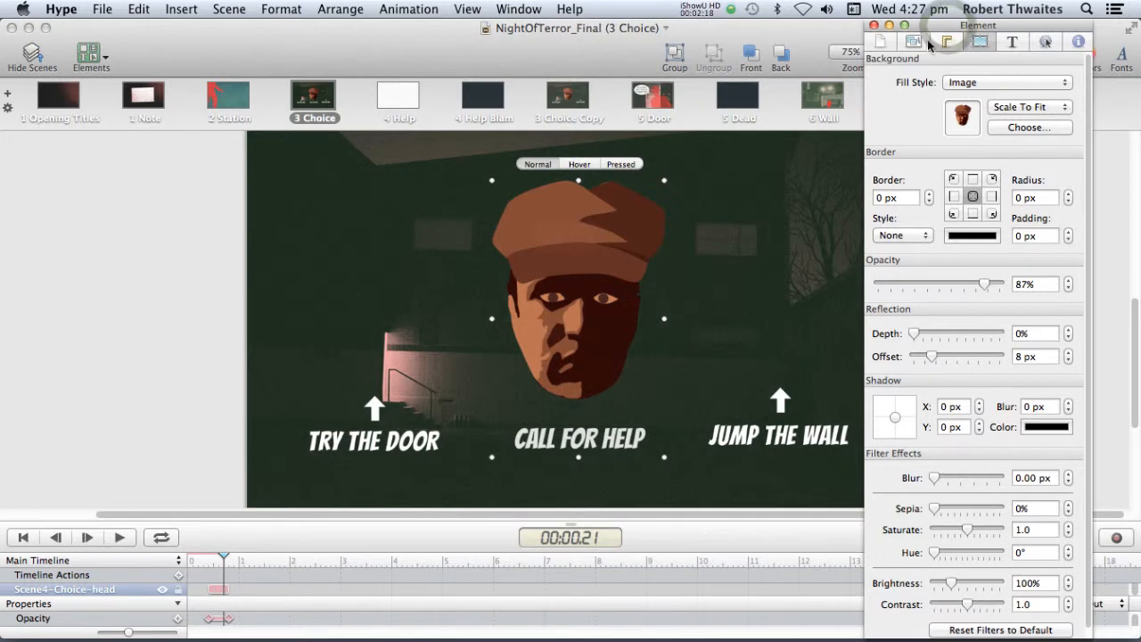
pyautogui.click(946, 43)
pyautogui.click(1012, 43)
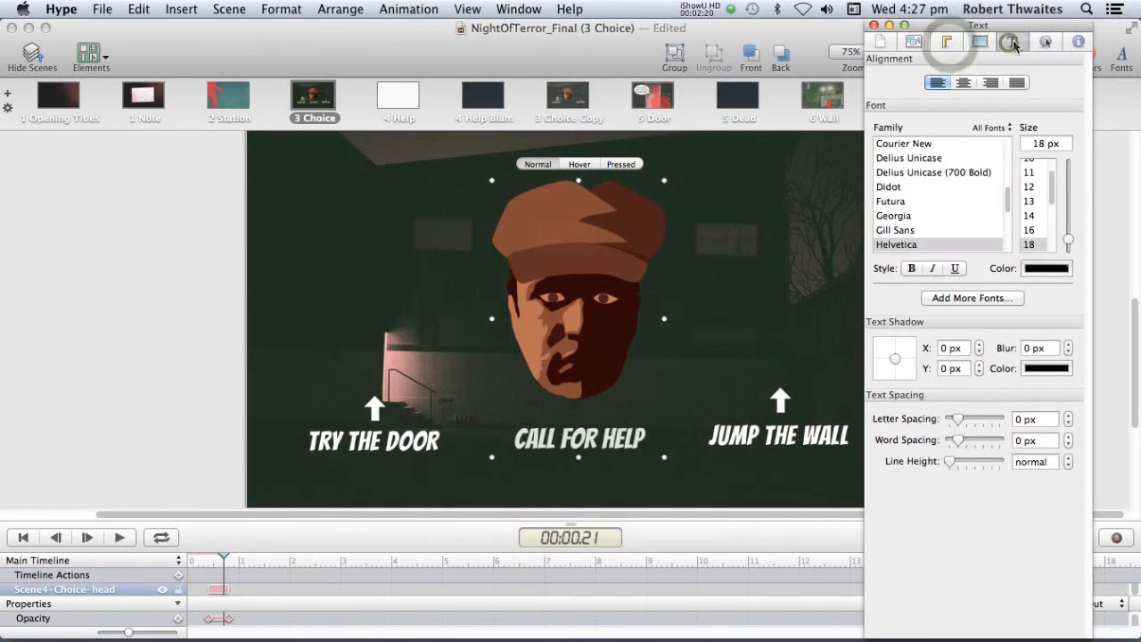
pyautogui.click(1045, 42)
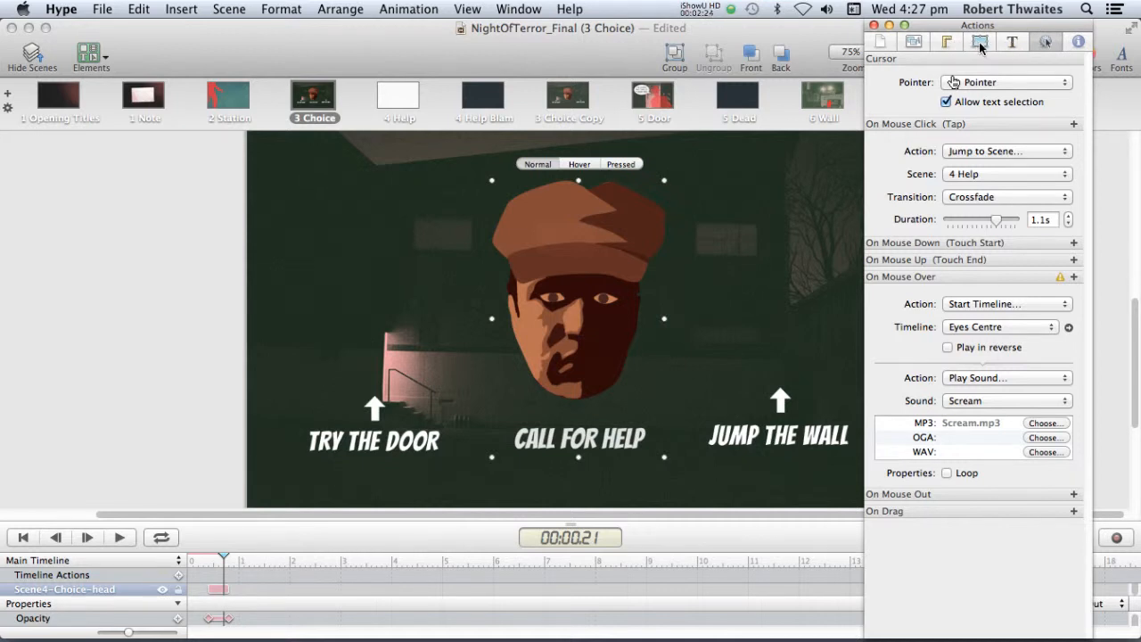
pyautogui.click(979, 43)
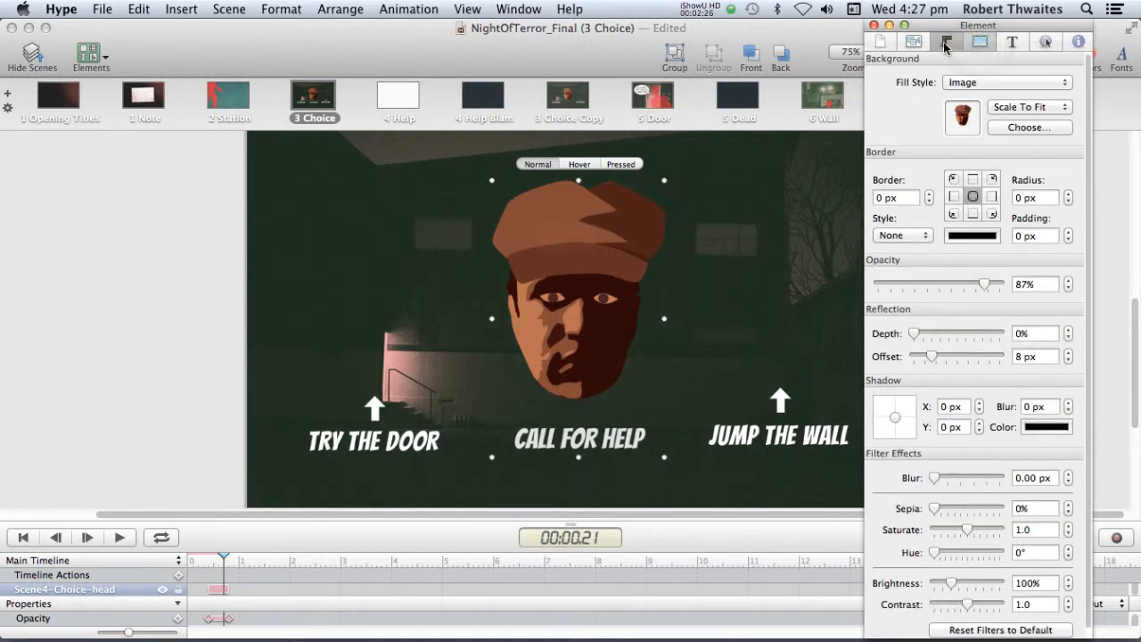
pyautogui.click(946, 44)
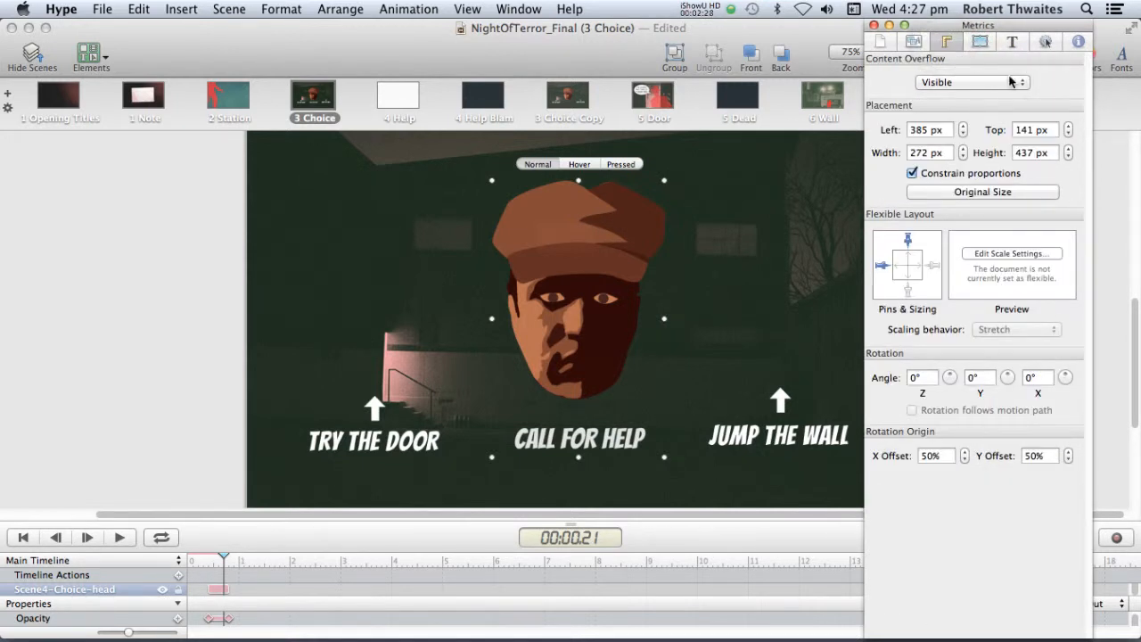
# Close and reopen the inspector, leaving it open, and bring up the Resource Library
pyautogui.click(876, 26)
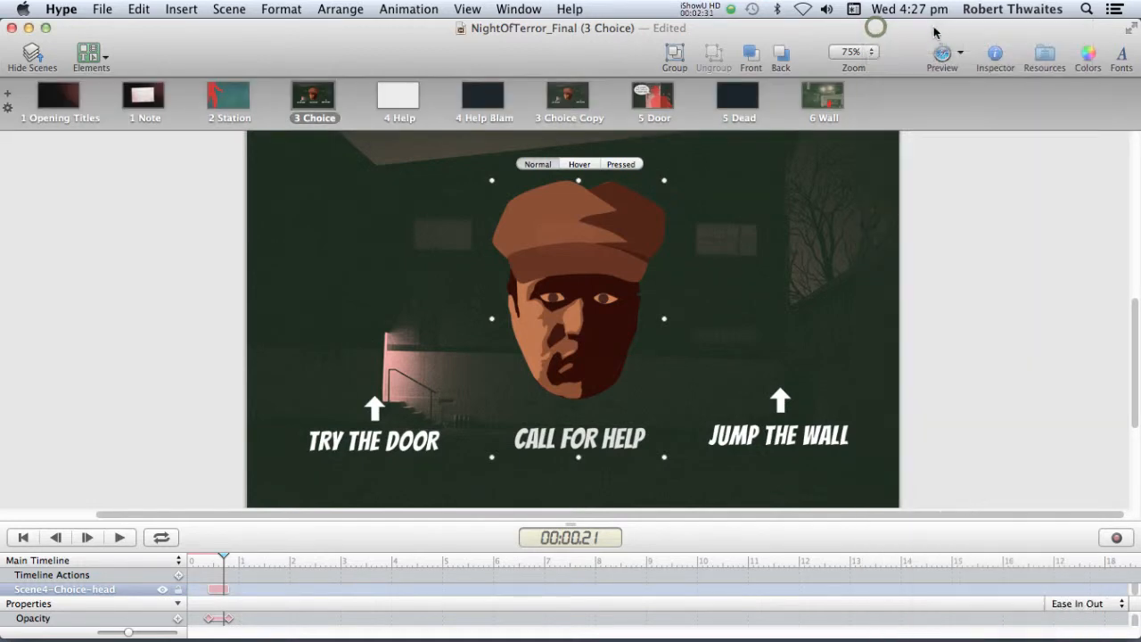
pyautogui.click(996, 55)
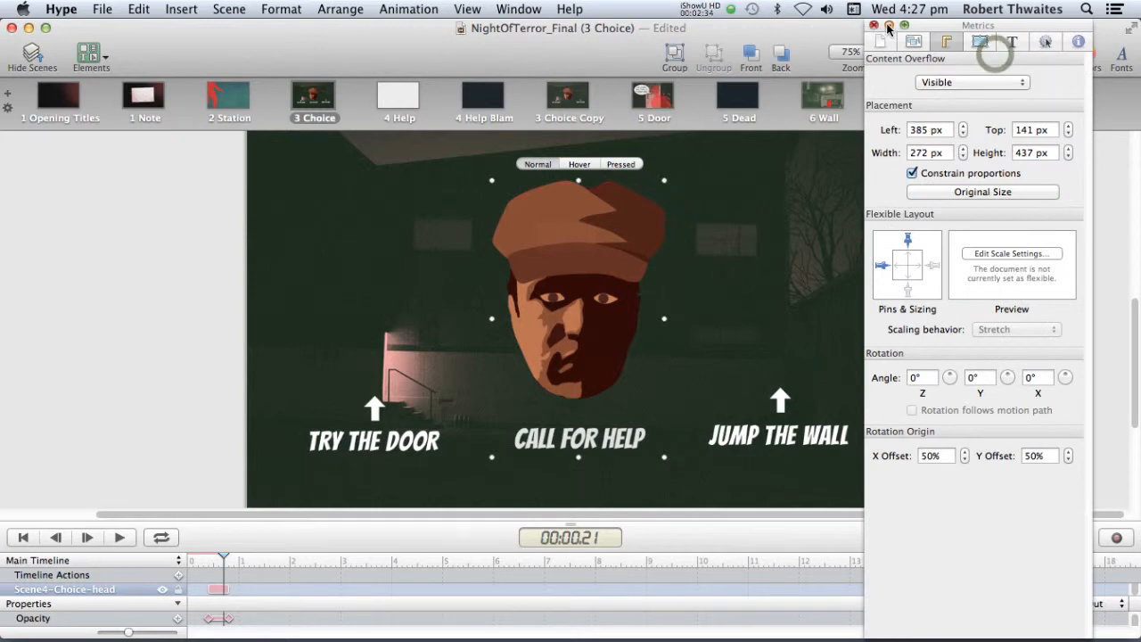
pyautogui.click(876, 27)
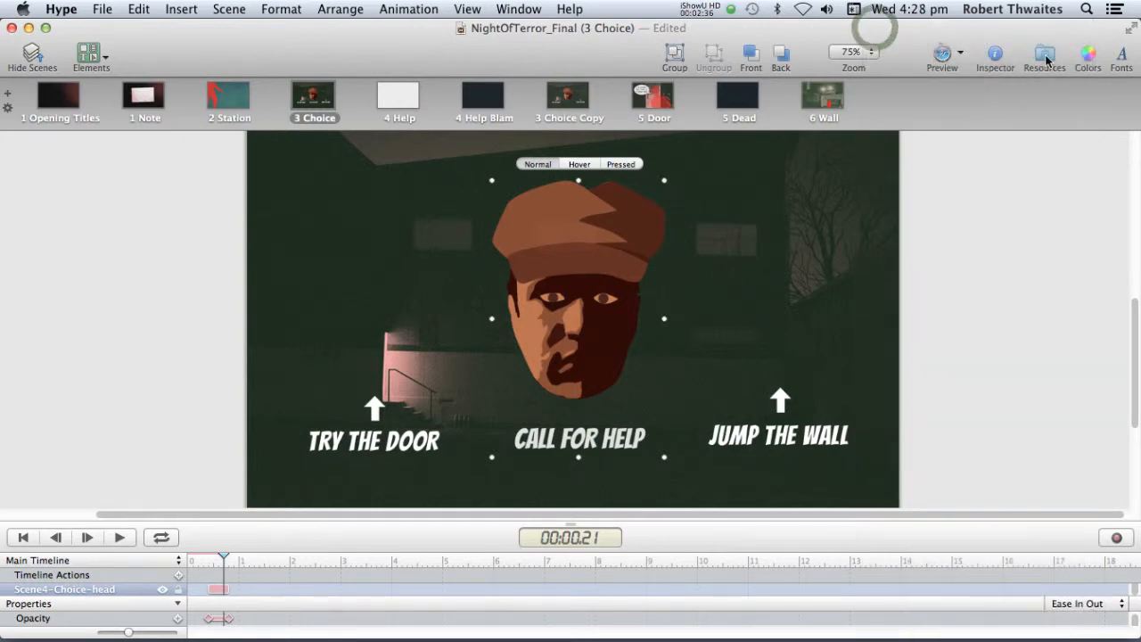
pyautogui.click(993, 57)
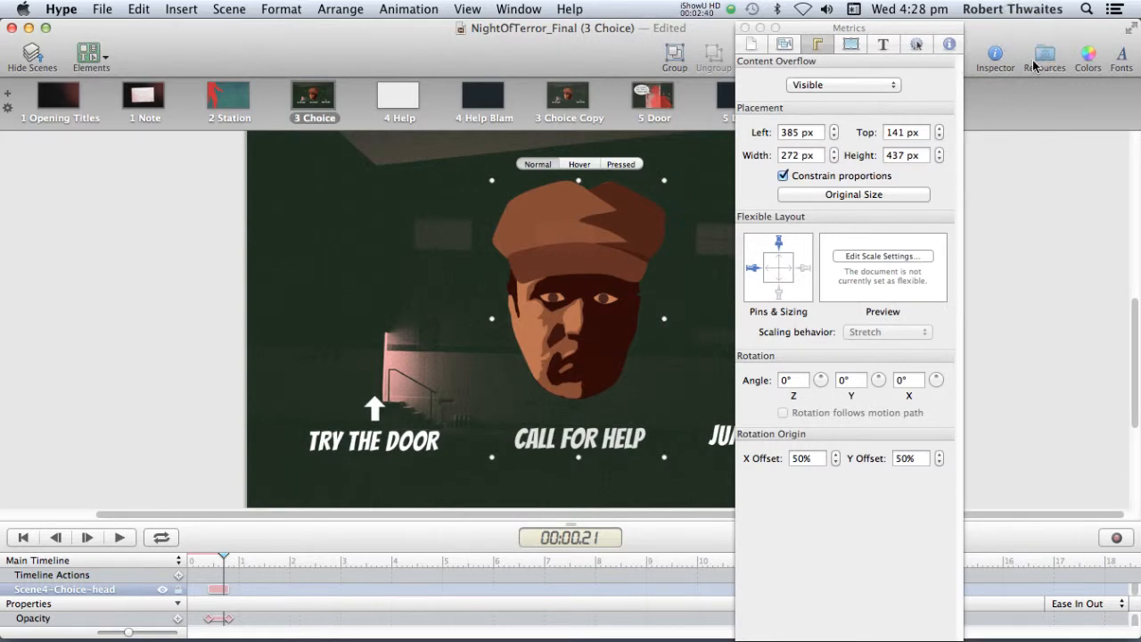
pyautogui.click(1044, 58)
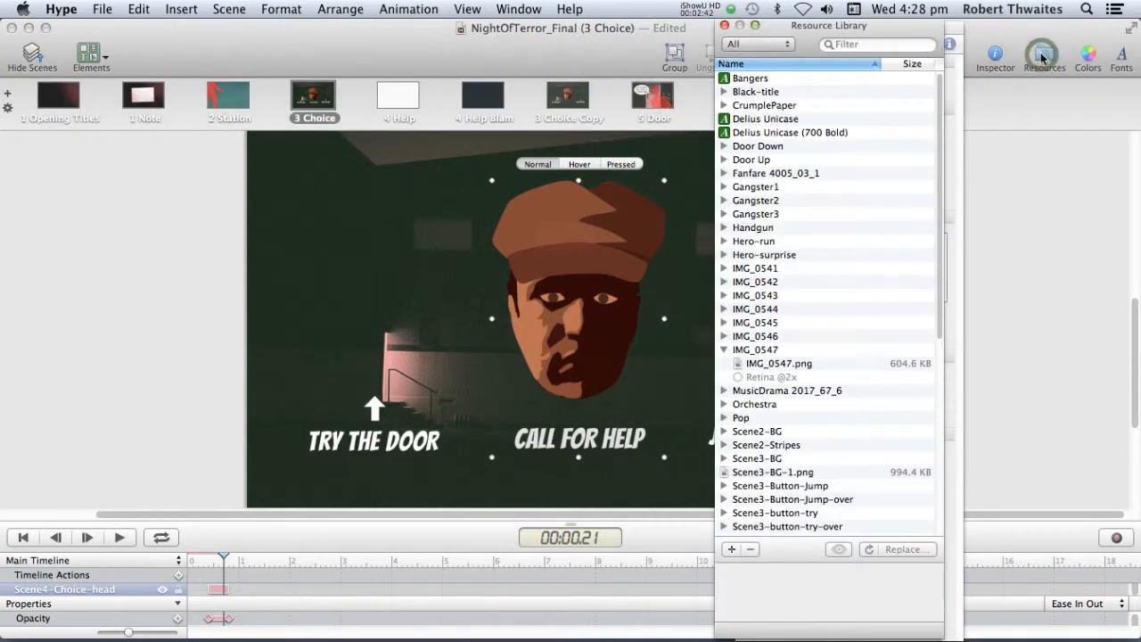
# Move the Resource Library and inspector aside and close both, and view the list of element types that can be inserted
pyautogui.moveTo(878, 29); pyautogui.dragTo(566, 32)
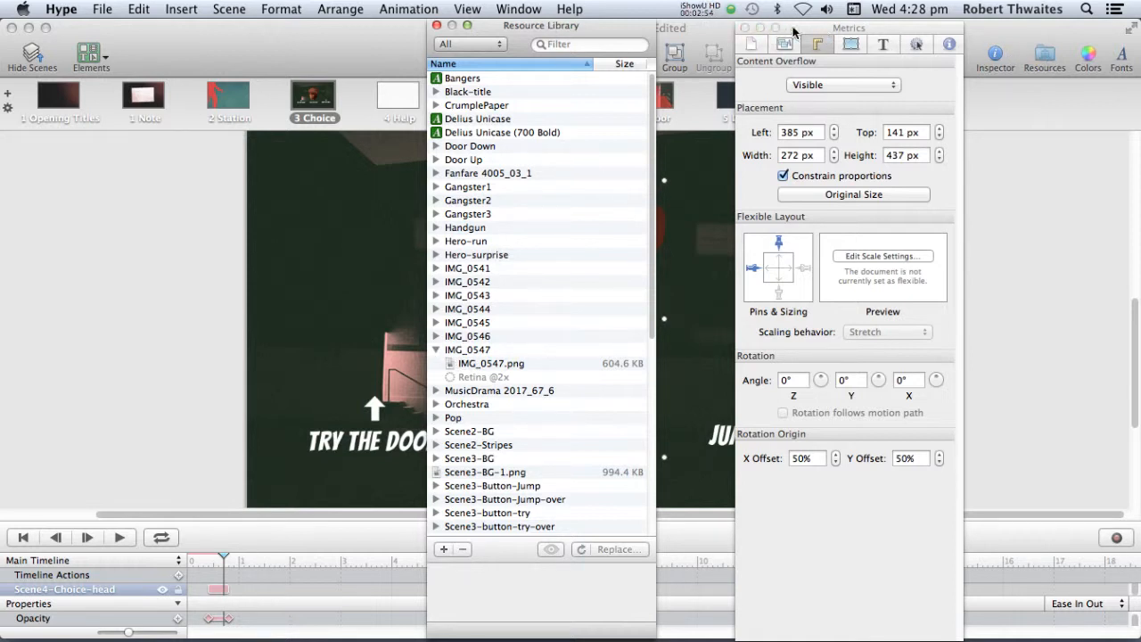
pyautogui.moveTo(818, 27); pyautogui.dragTo(900, 24)
pyautogui.moveTo(617, 28); pyautogui.dragTo(1042, 34)
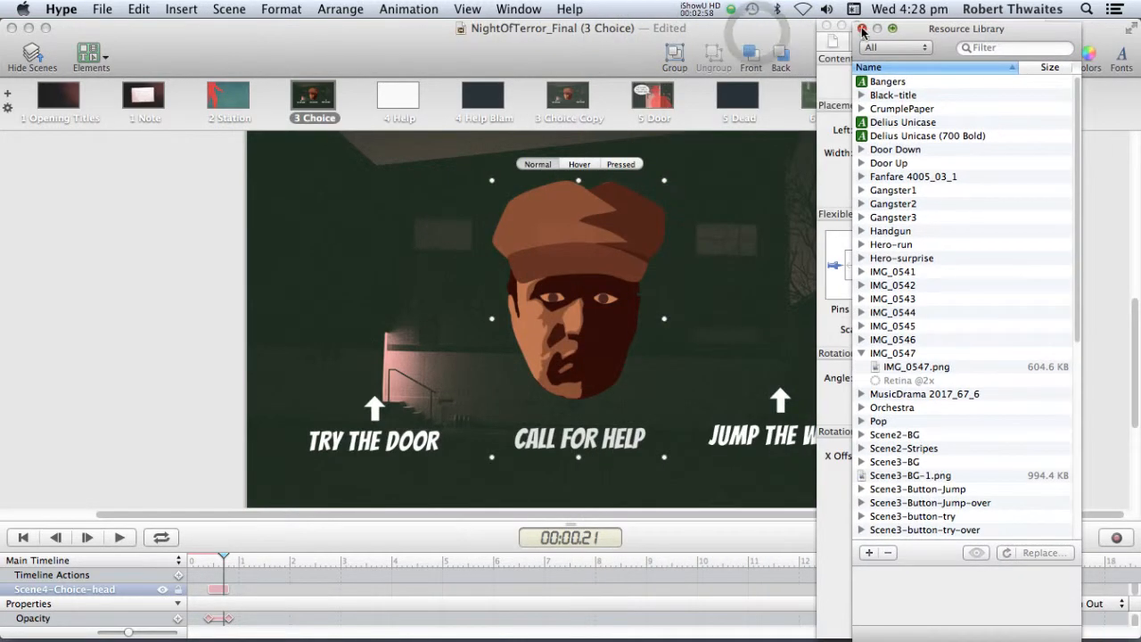
pyautogui.click(861, 29)
pyautogui.click(826, 26)
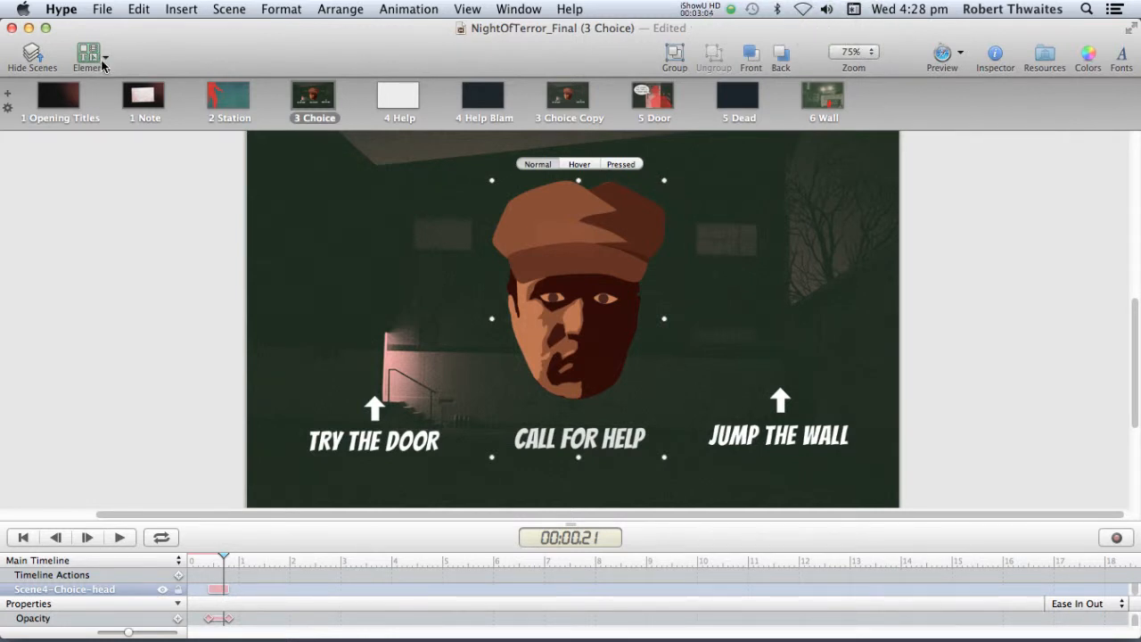
pyautogui.click(93, 61)
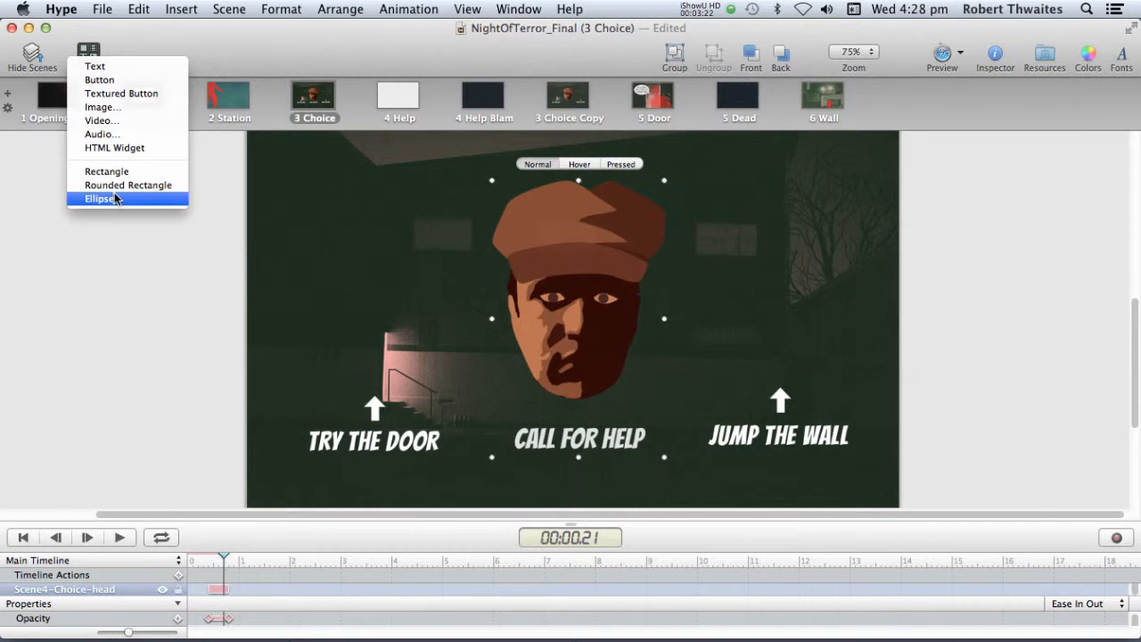
pyautogui.click(555, 294)
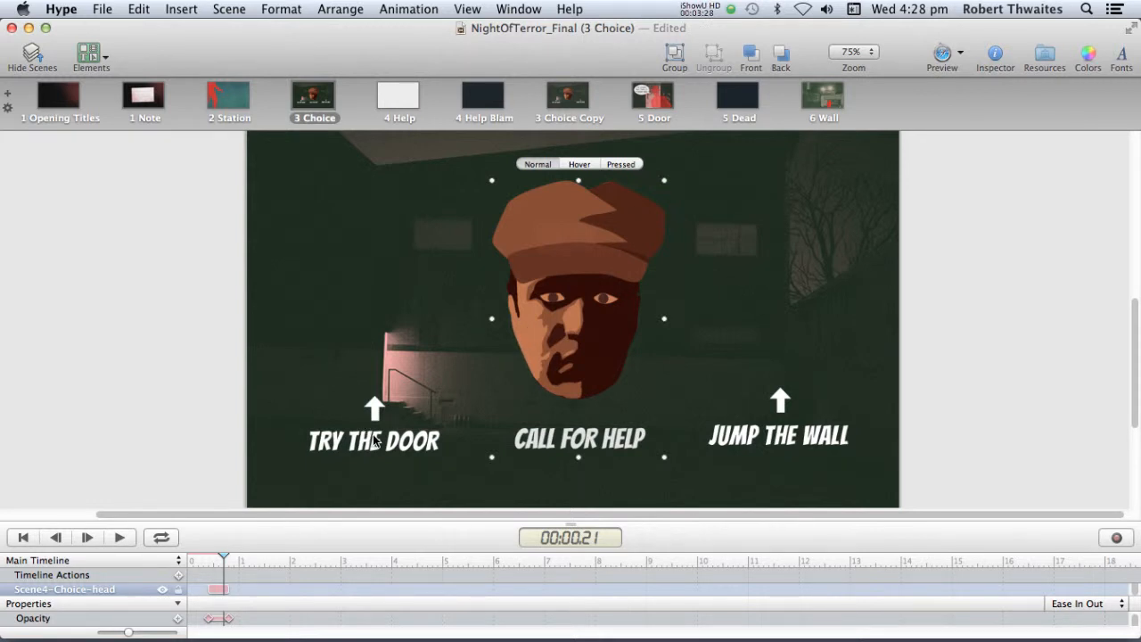
# Try moving the TRY THE DOOR button within the scene and undo the move
pyautogui.moveTo(375, 441); pyautogui.dragTo(368, 421)
pyautogui.moveTo(361, 425); pyautogui.dragTo(380, 441)
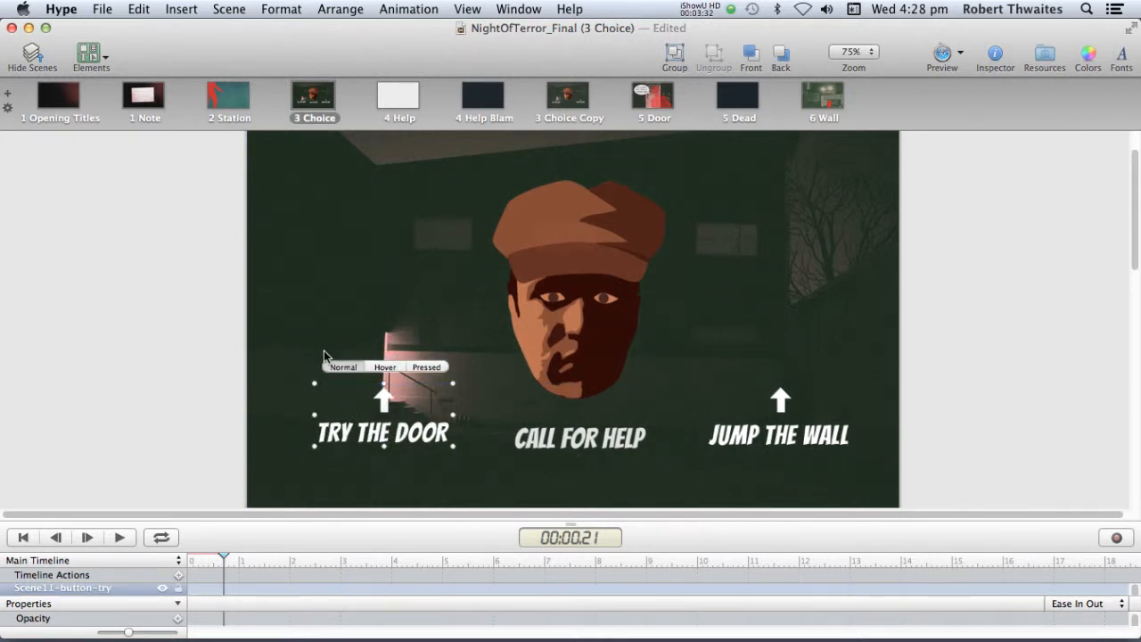
pyautogui.press('super+z')
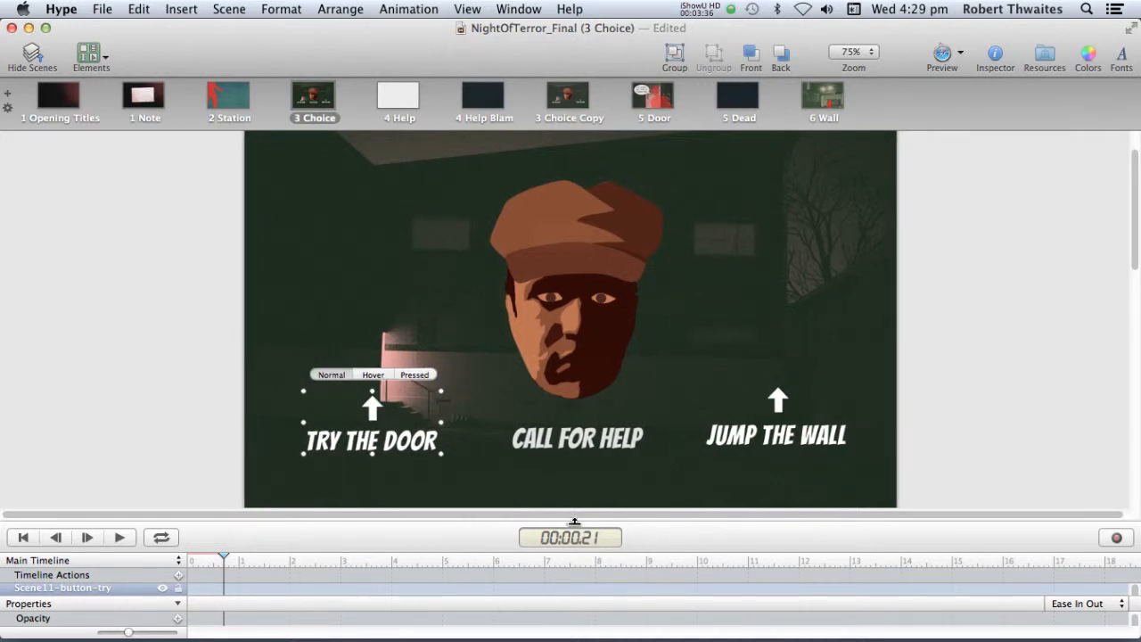
# Enlarge the timeline area until all layers of the 3 Choice scene show, and play the animation from the start
pyautogui.moveTo(574, 521); pyautogui.dragTo(584, 367)
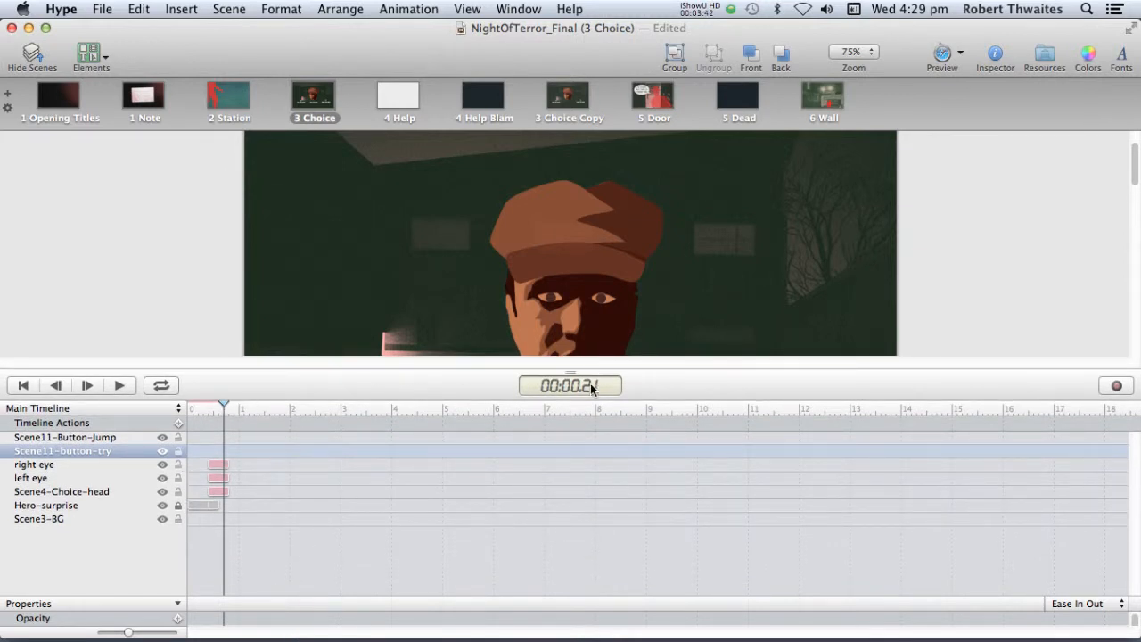
pyautogui.moveTo(576, 372); pyautogui.dragTo(560, 433)
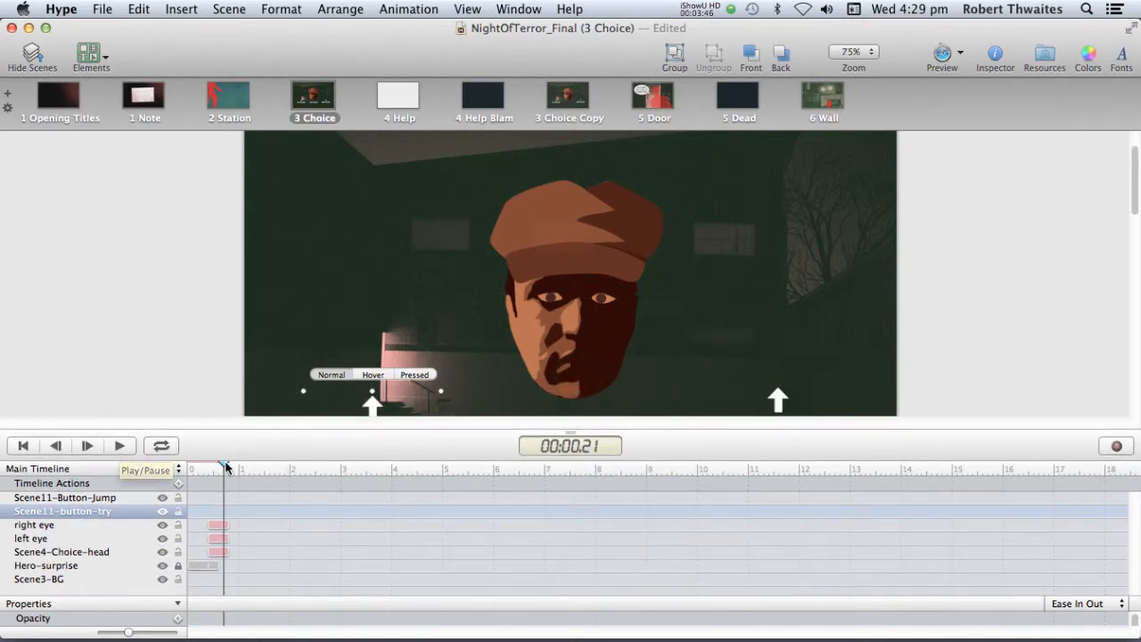
pyautogui.moveTo(223, 466); pyautogui.dragTo(175, 461)
pyautogui.click(122, 445)
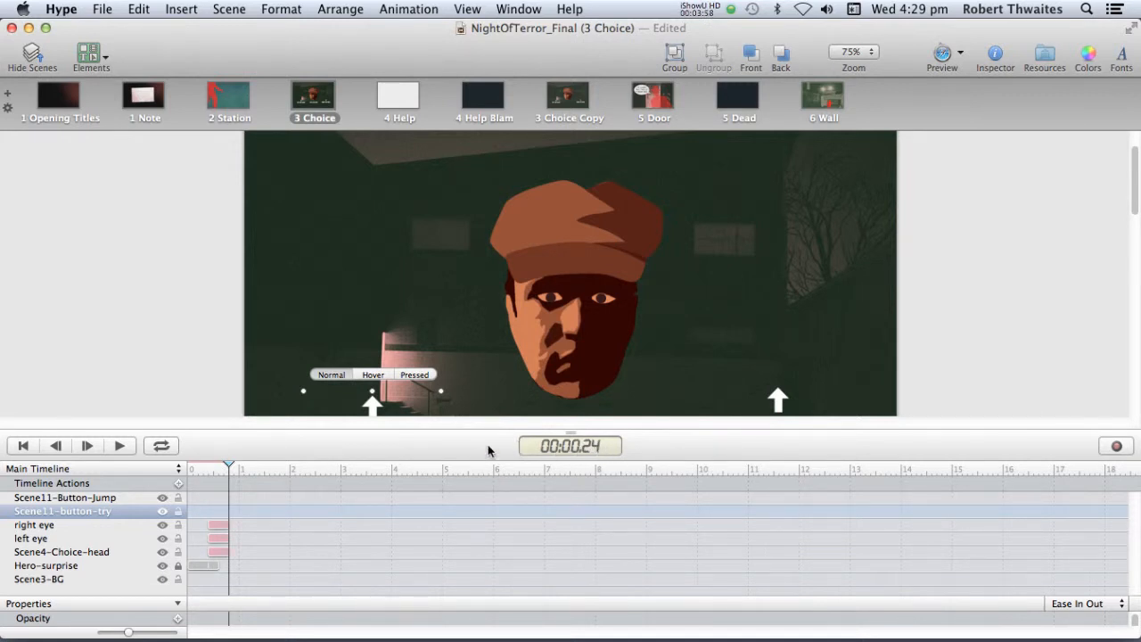
pyautogui.moveTo(230, 470)
pyautogui.mouseDown()
pyautogui.moveTo(216, 470)
pyautogui.moveTo(229, 470)
pyautogui.mouseUp()
# Select the Scene3-BG, Scene4-Choice-head, right eye, Scene11-button-try and Scene11-Button-Jump layers in turn, and move the playhead to 00:00.27
pyautogui.click(56, 580)
pyautogui.click(52, 552)
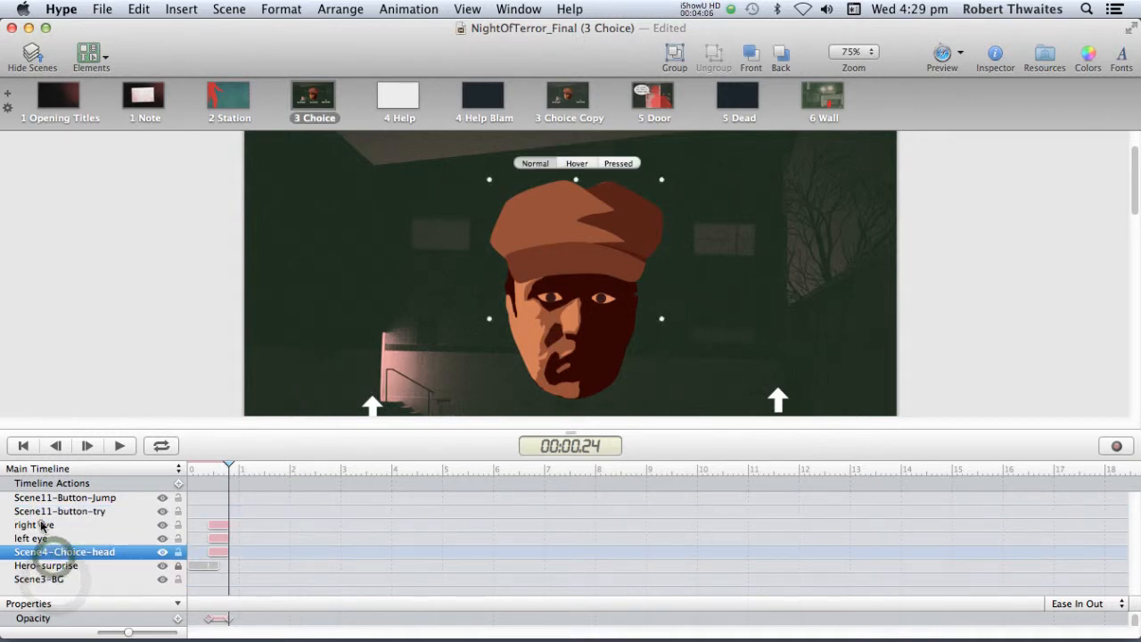
pyautogui.click(40, 525)
pyautogui.click(41, 511)
pyautogui.click(47, 497)
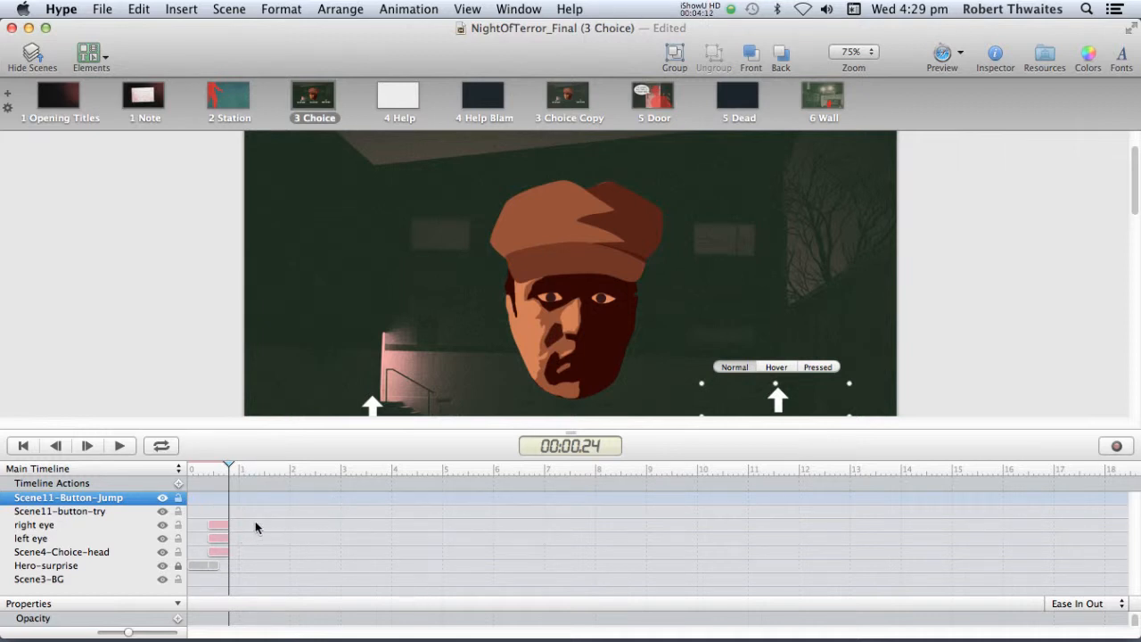
pyautogui.moveTo(230, 468)
pyautogui.mouseDown()
pyautogui.moveTo(203, 470)
pyautogui.moveTo(234, 470)
pyautogui.mouseUp()
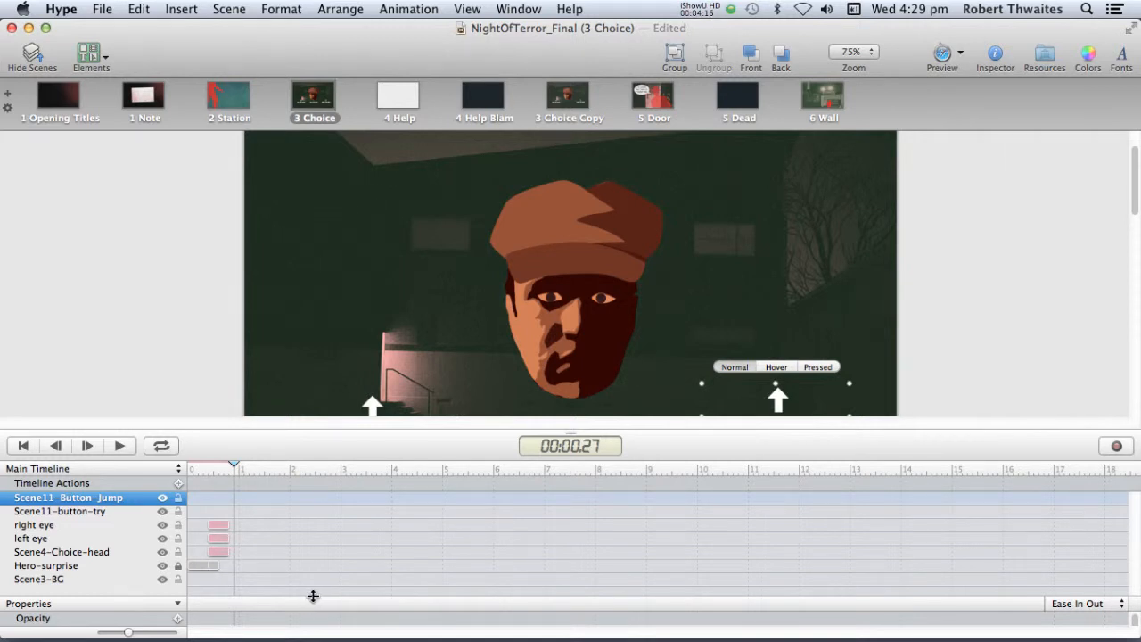
# Enlarge the timeline's properties list, display the properties of the right eye and Scene4-Choice-head, and undo the head's last move
pyautogui.moveTo(313, 596); pyautogui.dragTo(313, 560)
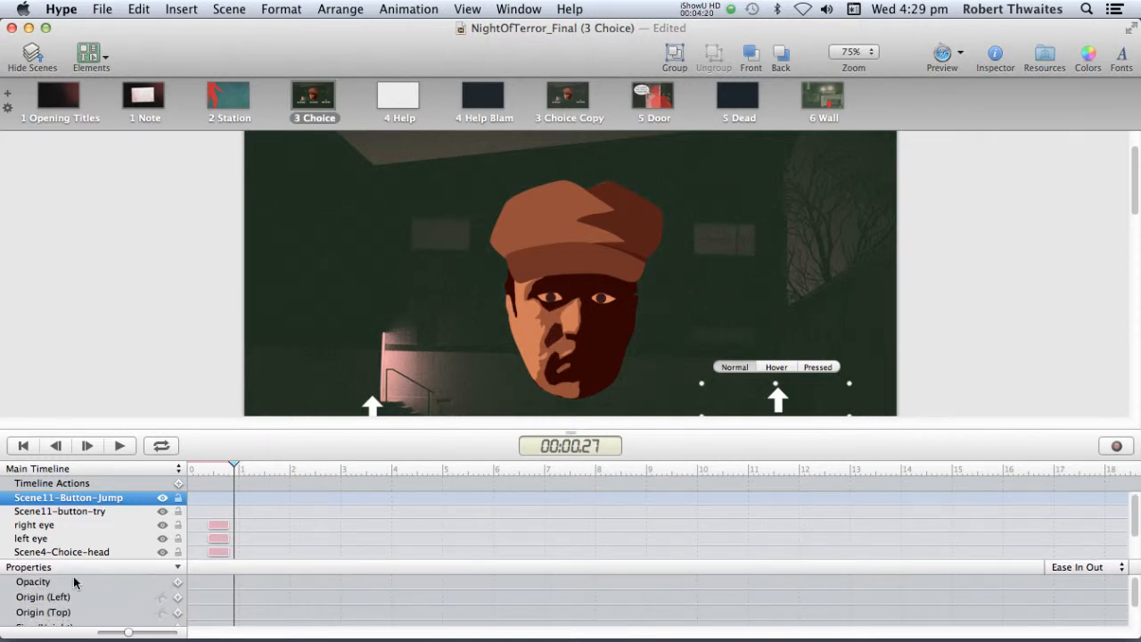
pyautogui.click(98, 525)
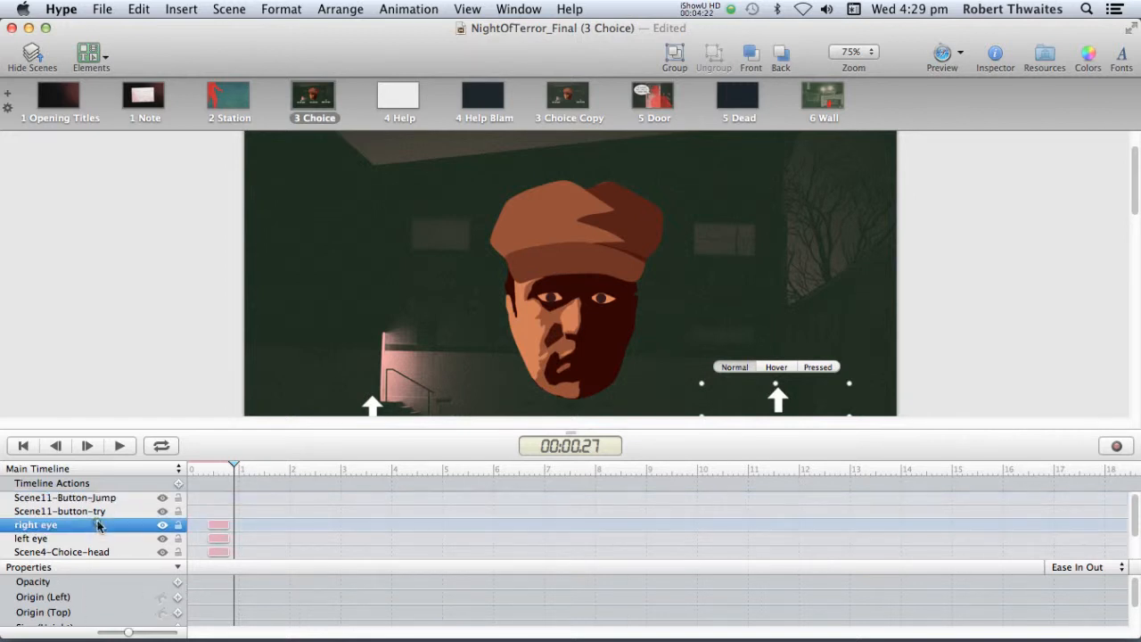
pyautogui.click(81, 551)
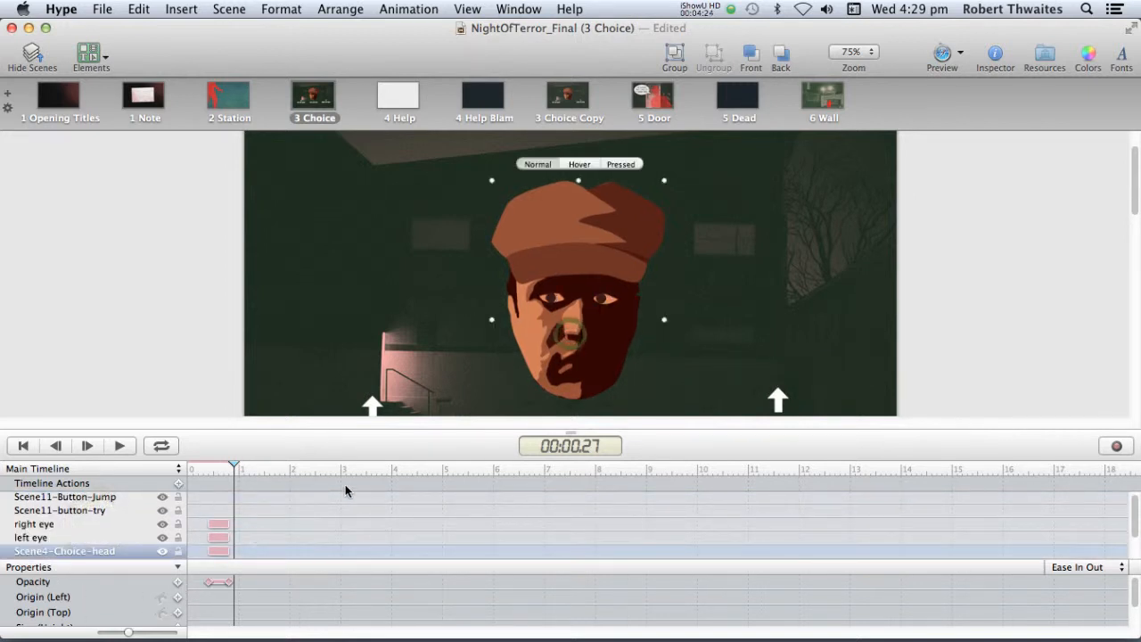
pyautogui.press('super+z')
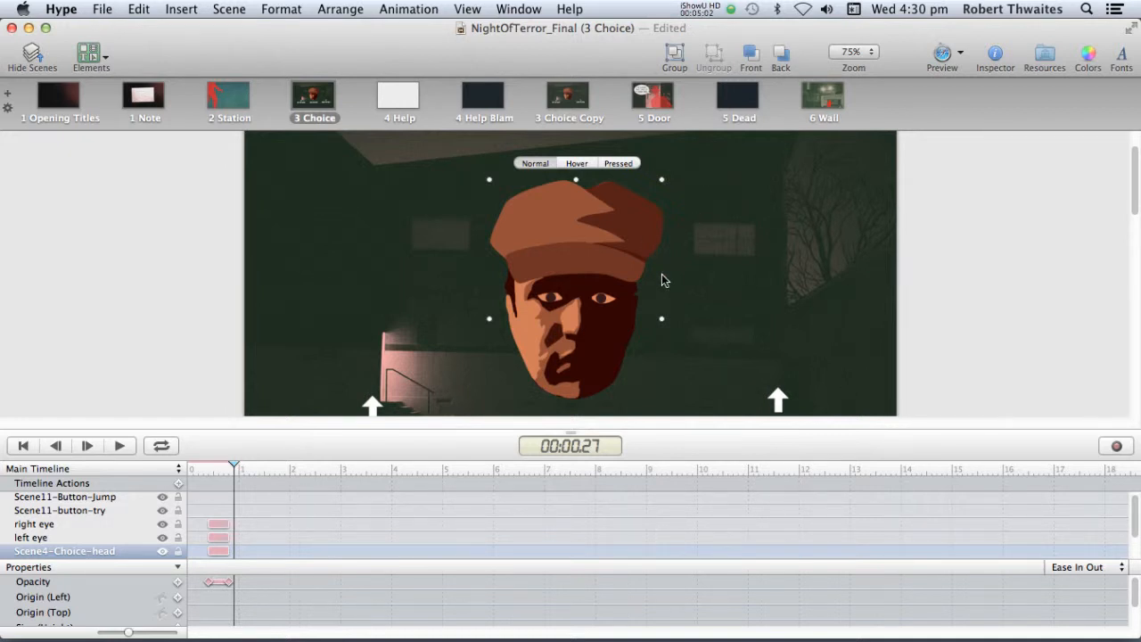
# Export the project as an HTML5 folder export named NightOfTerror_Final into a new folder called Exported inside _HYPE WORKSHOP
pyautogui.click(105, 11)
pyautogui.moveTo(159, 212)
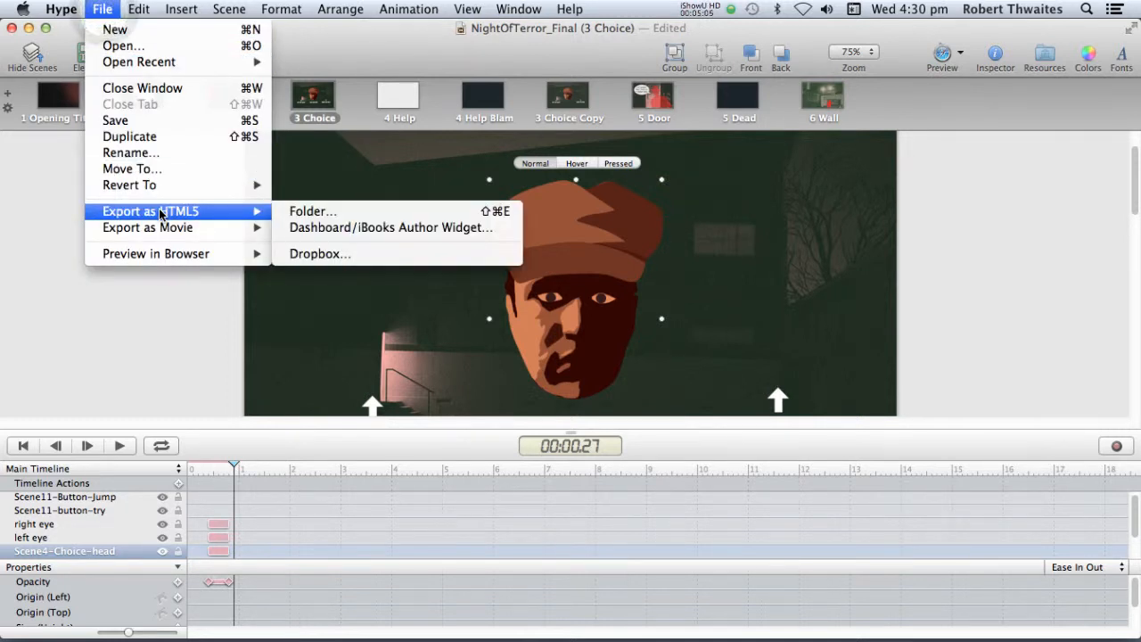
pyautogui.click(301, 212)
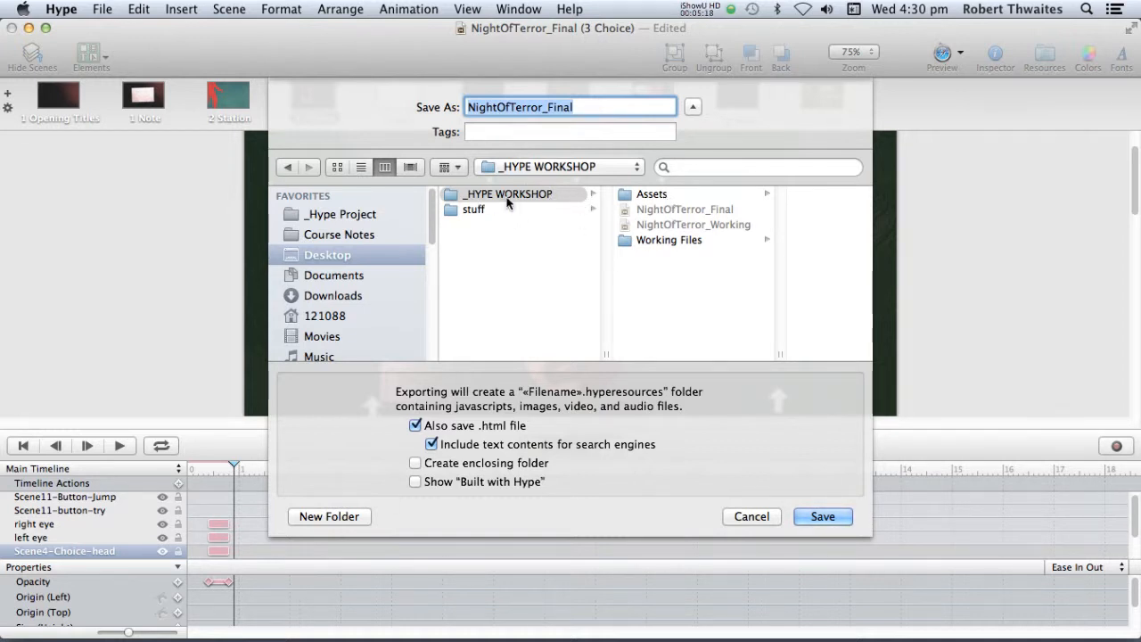
pyautogui.click(342, 517)
pyautogui.write('E')
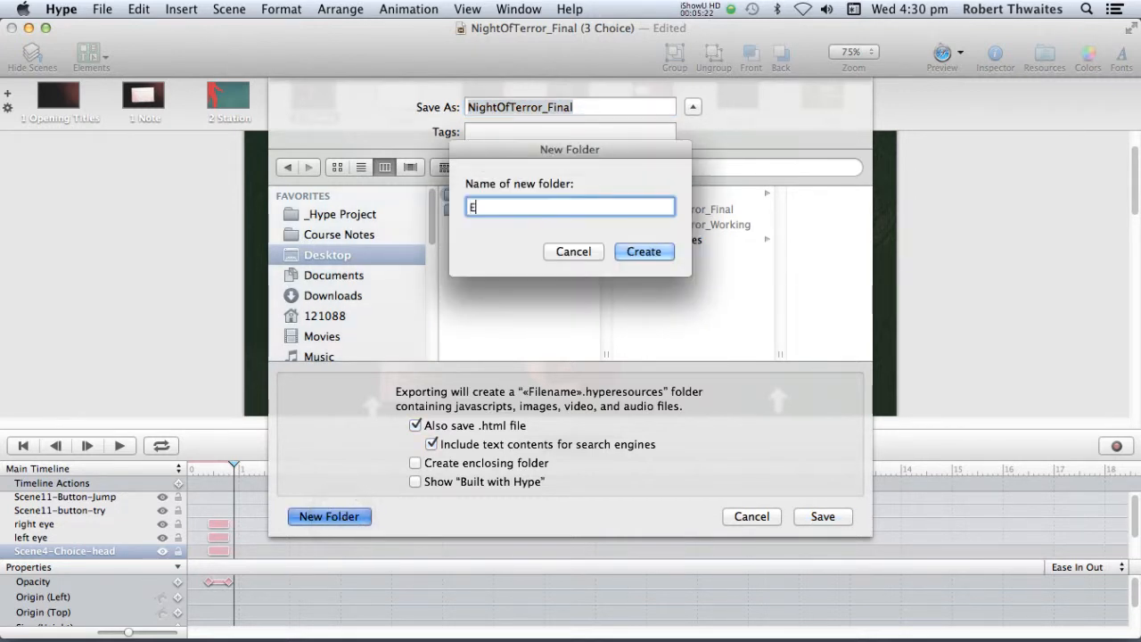
pyautogui.write('xported')
pyautogui.click(642, 252)
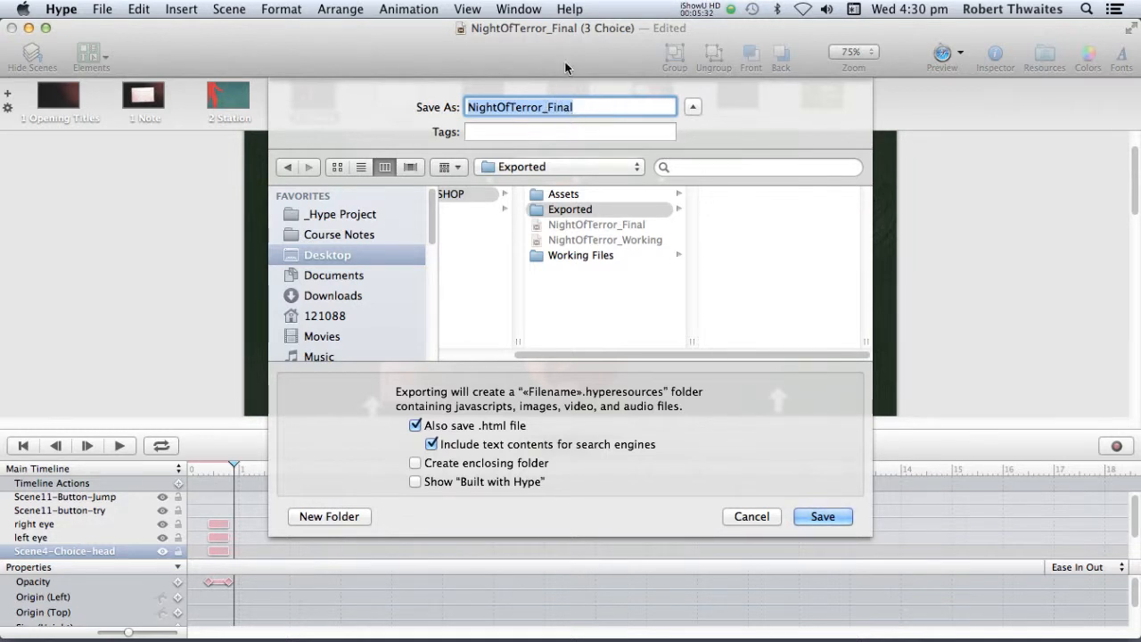
pyautogui.click(813, 517)
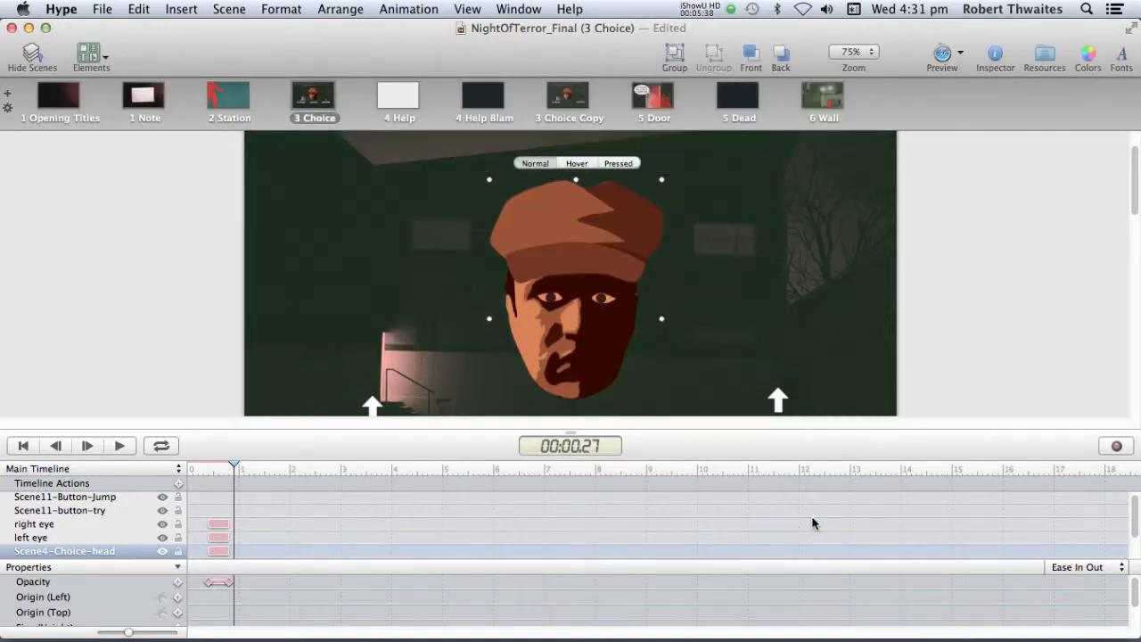
# Switch to Finder and examine the Exported folder's HTML file, the hyperesources folder and its generated script
pyautogui.press('super+Tab')
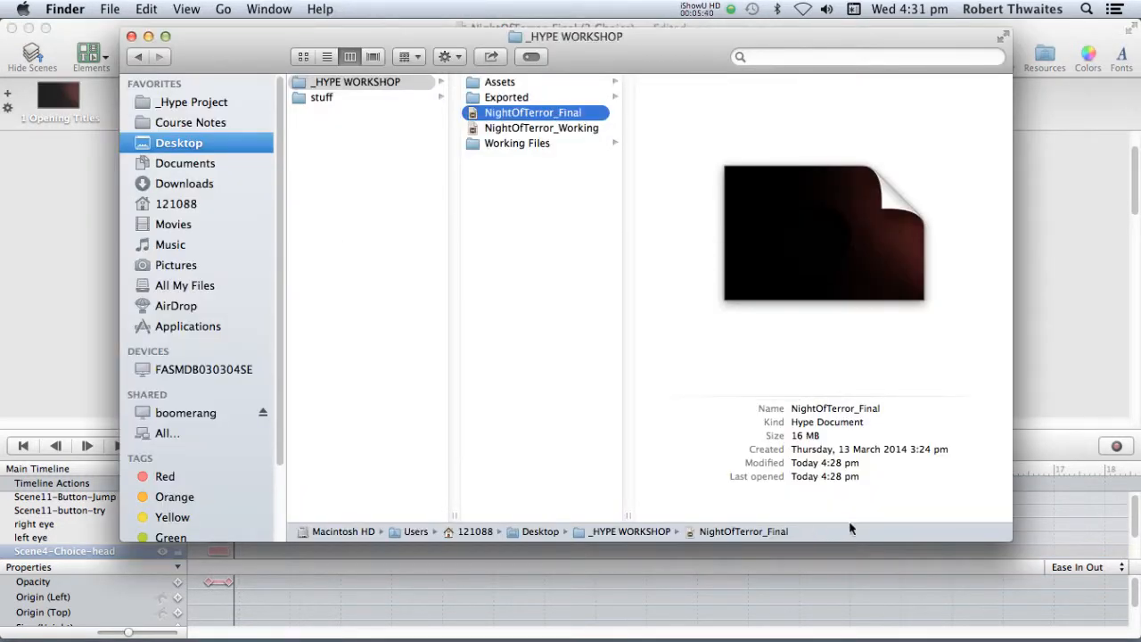
pyautogui.click(507, 98)
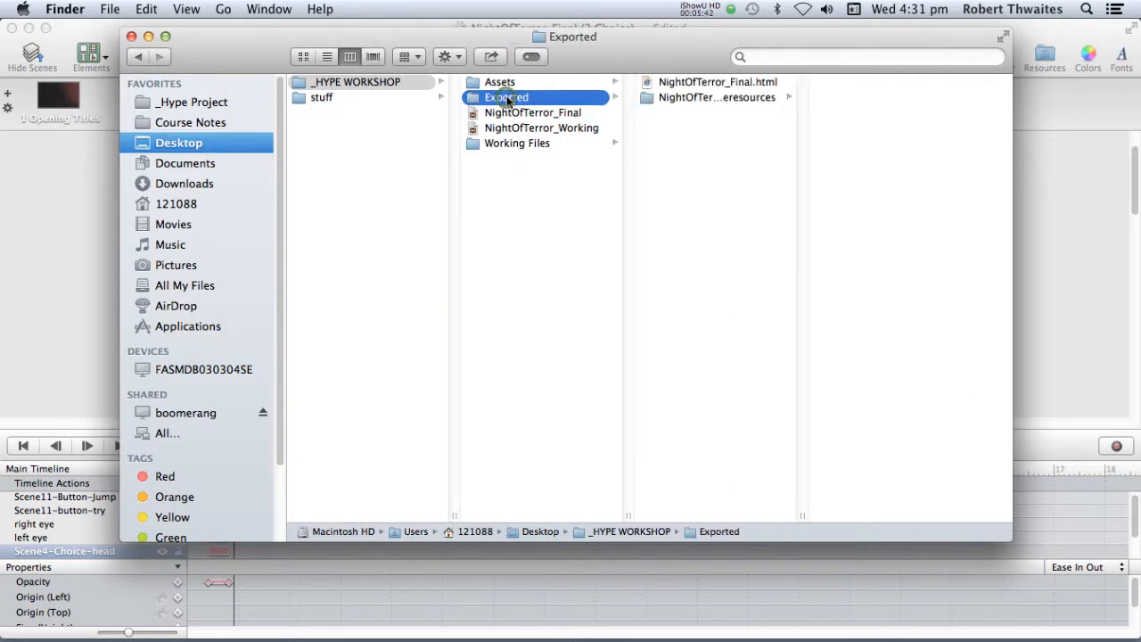
pyautogui.click(679, 83)
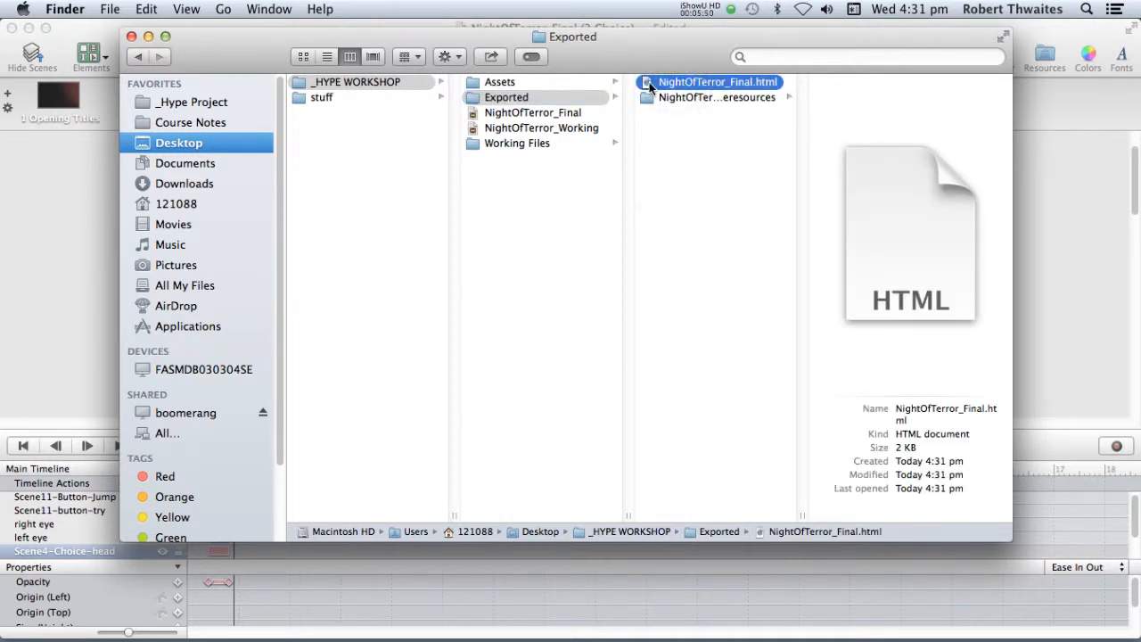
pyautogui.click(647, 102)
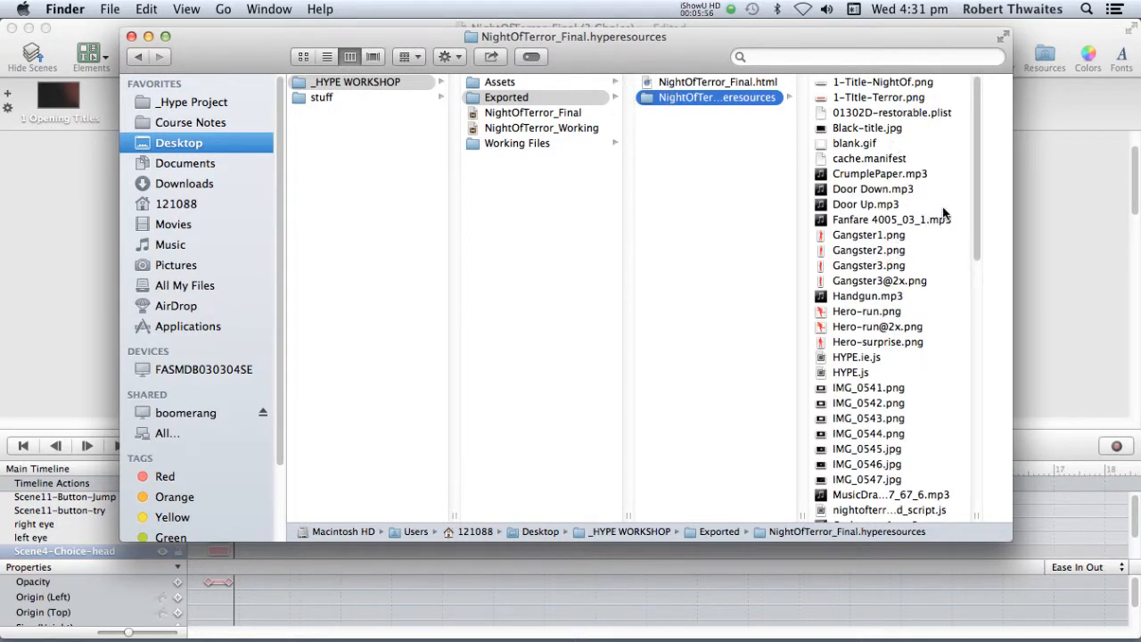
pyautogui.scroll(-5, 941, 280)
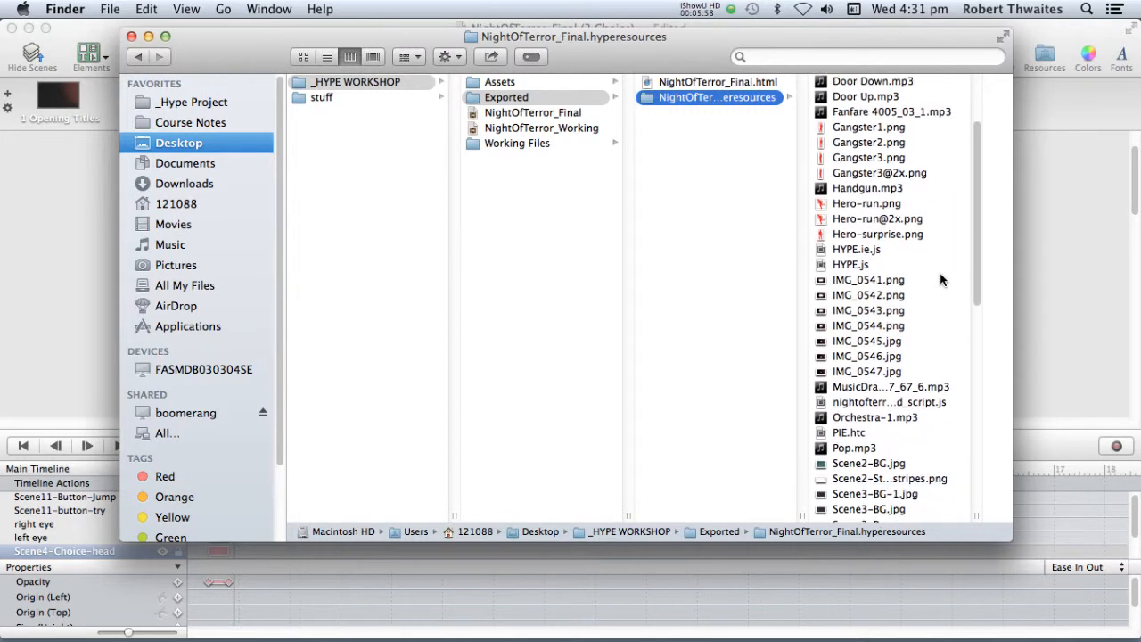
pyautogui.click(904, 335)
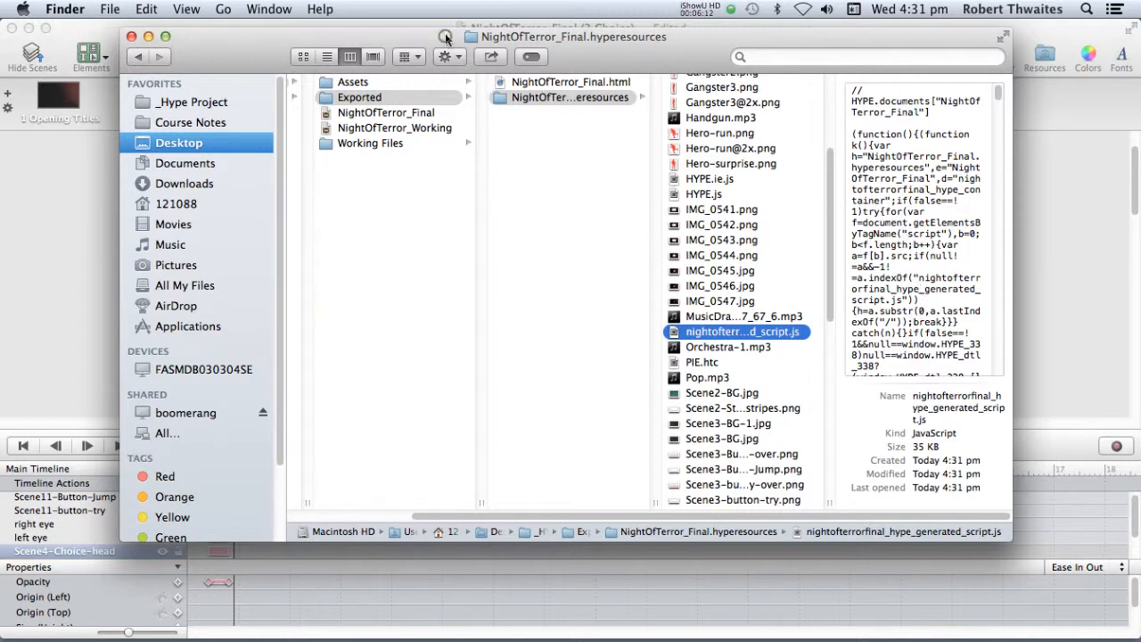
# Open the exported NightOfTerror_Final.html in Safari, begin the comic, close the browser window and return to the exported files in Finder
pyautogui.doubleClick(500, 82)
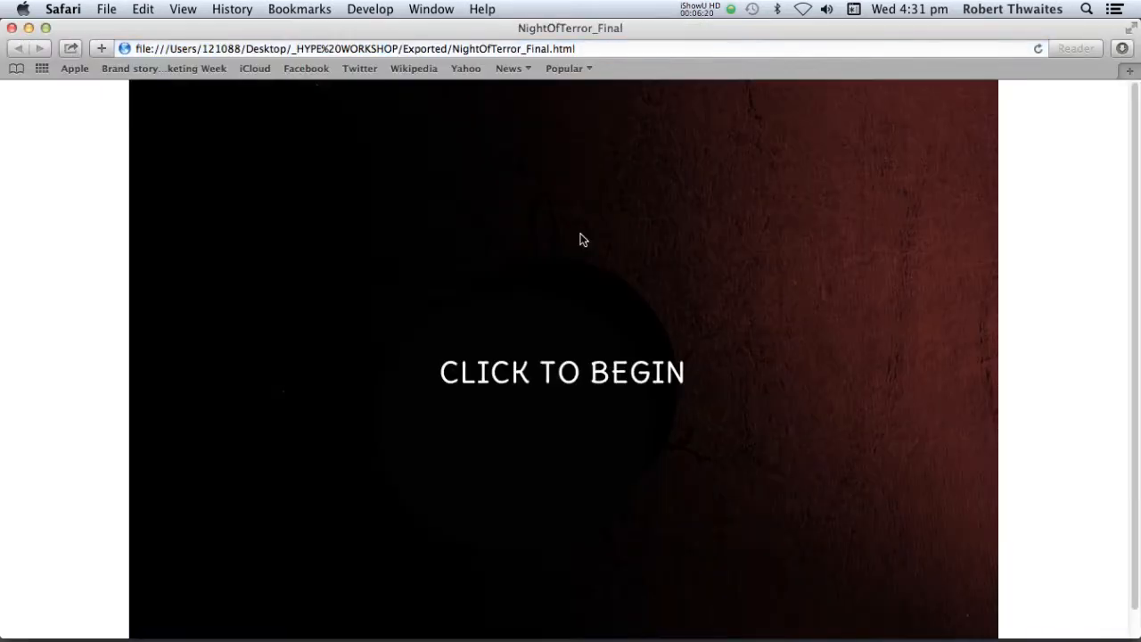
pyautogui.click(559, 376)
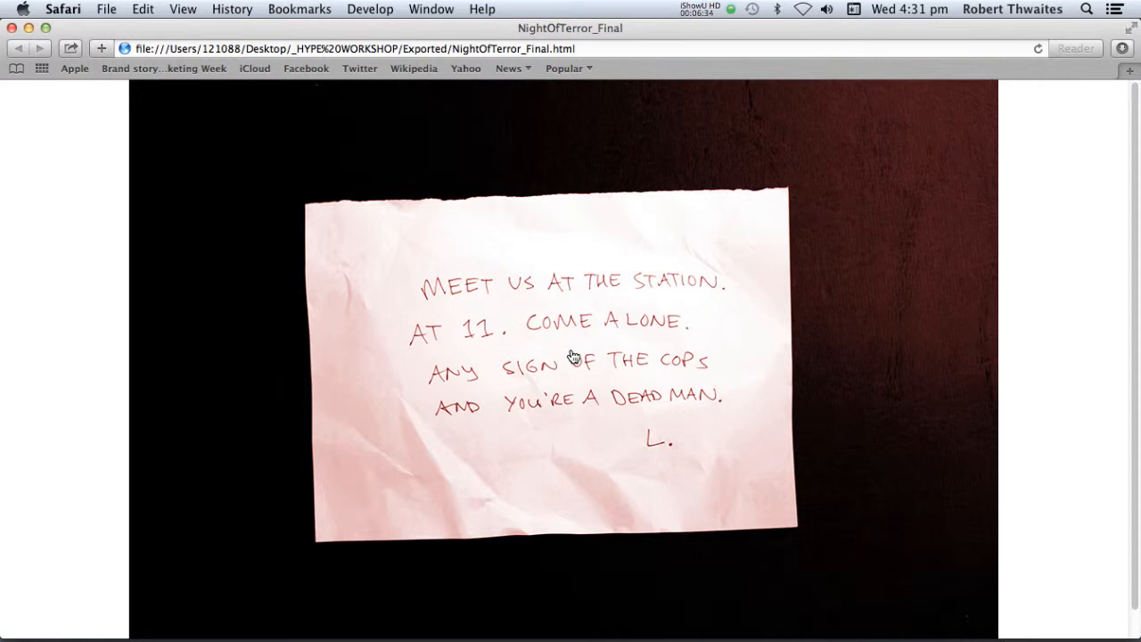
pyautogui.click(11, 27)
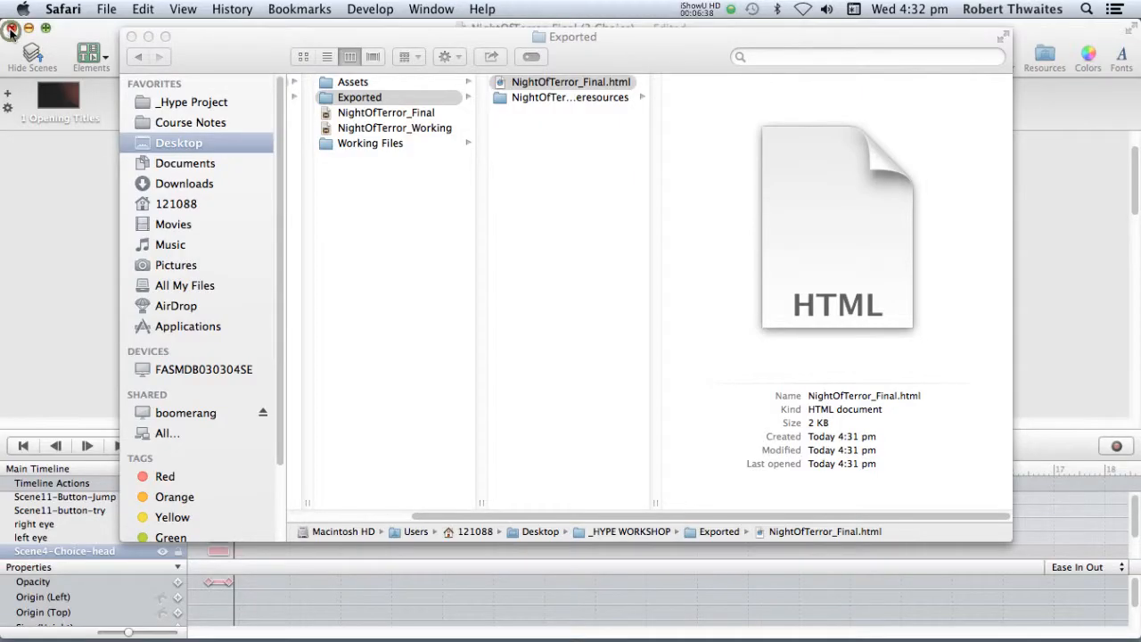
pyautogui.click(470, 80)
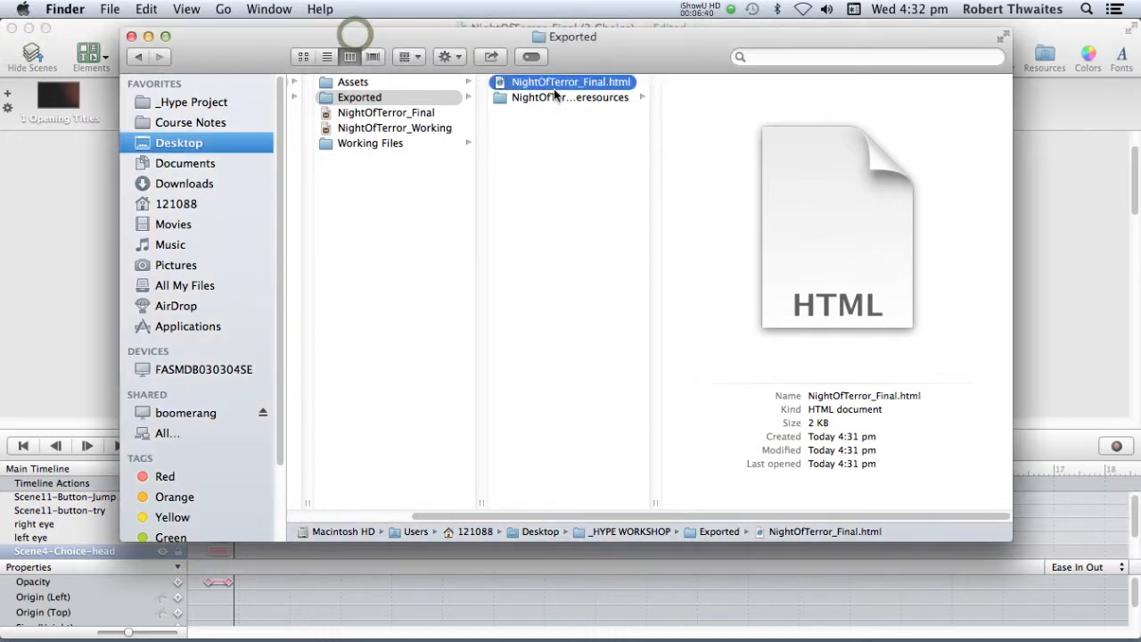